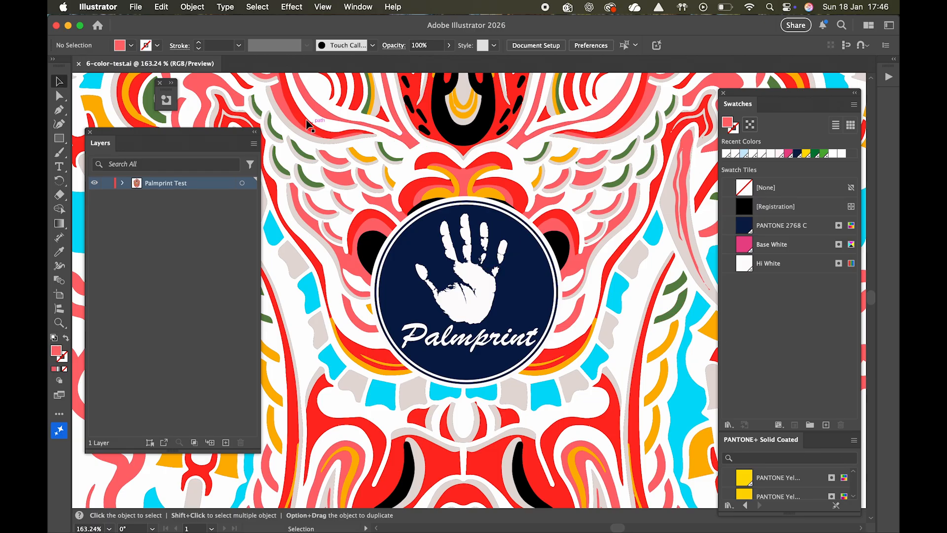
Step: Check the fill colours of a red compound path and an orange path in the dragon artwork, without changing them
{"action": "double_click", "coordinate": [503, 110]}
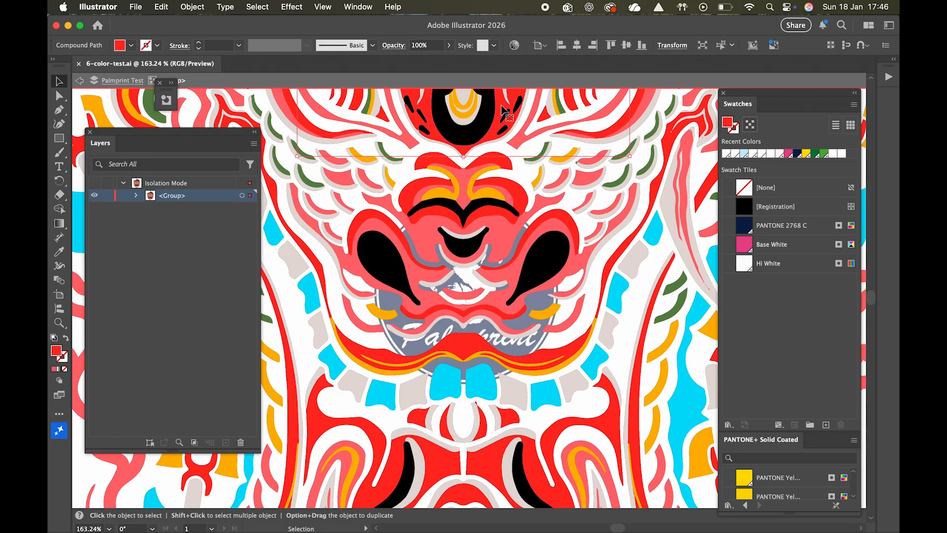
{"action": "left_click", "coordinate": [121, 47]}
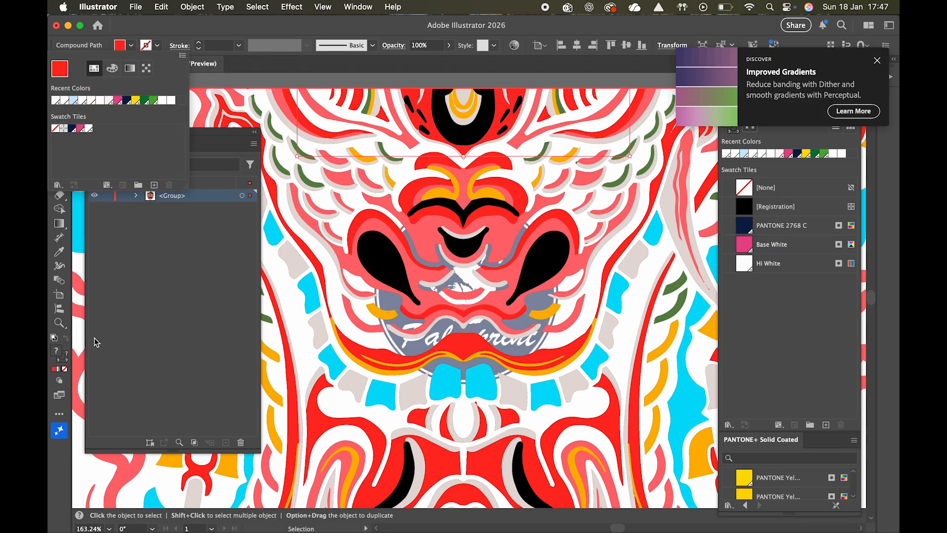
{"action": "left_click", "coordinate": [429, 109]}
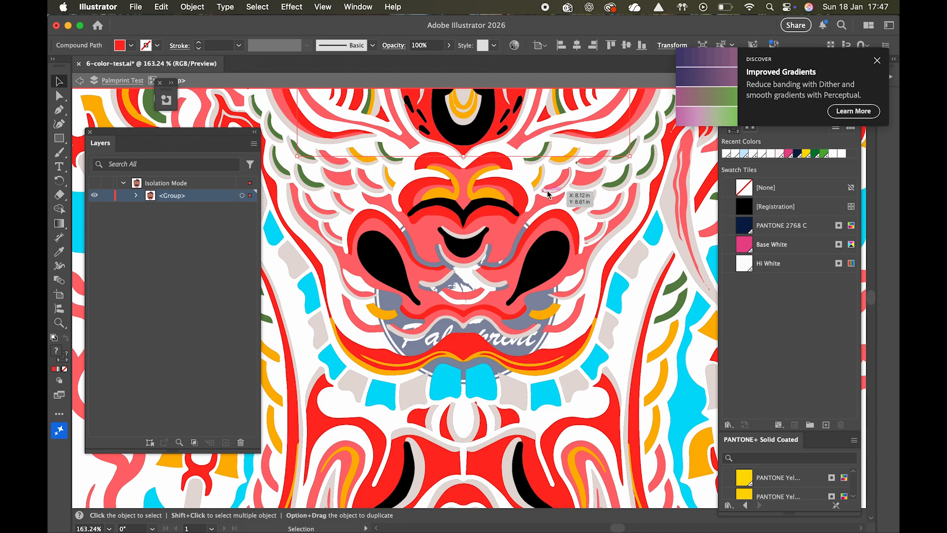
{"action": "double_click", "coordinate": [652, 398]}
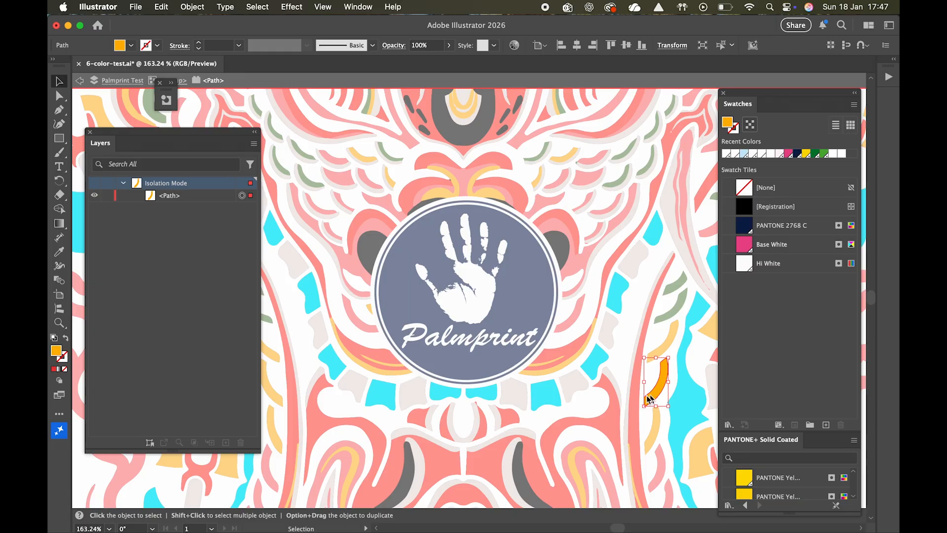
{"action": "double_click", "coordinate": [728, 128]}
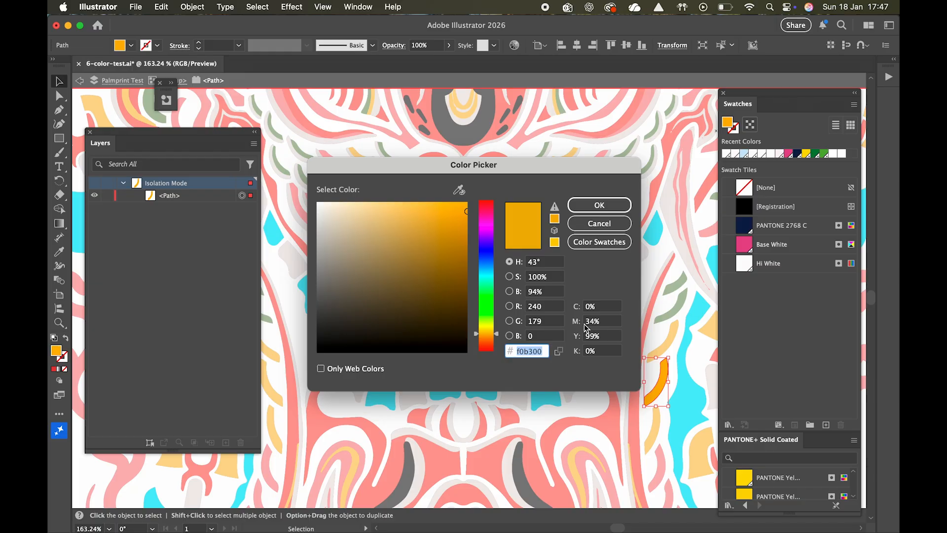
{"action": "left_click", "coordinate": [599, 223]}
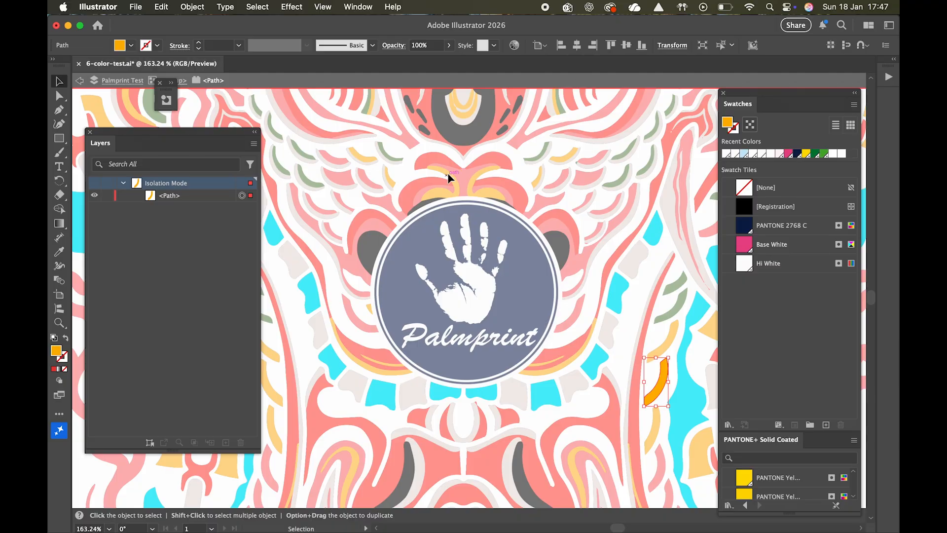
{"action": "double_click", "coordinate": [383, 156]}
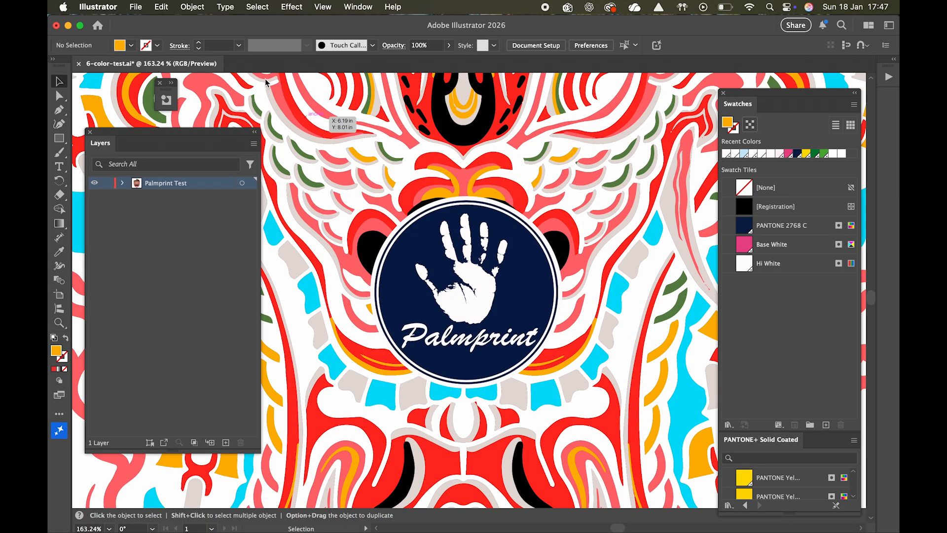
Step: Create a new document from the template with the colour and mesh table, and make its Foreground layer active
{"action": "left_click", "coordinate": [138, 8]}
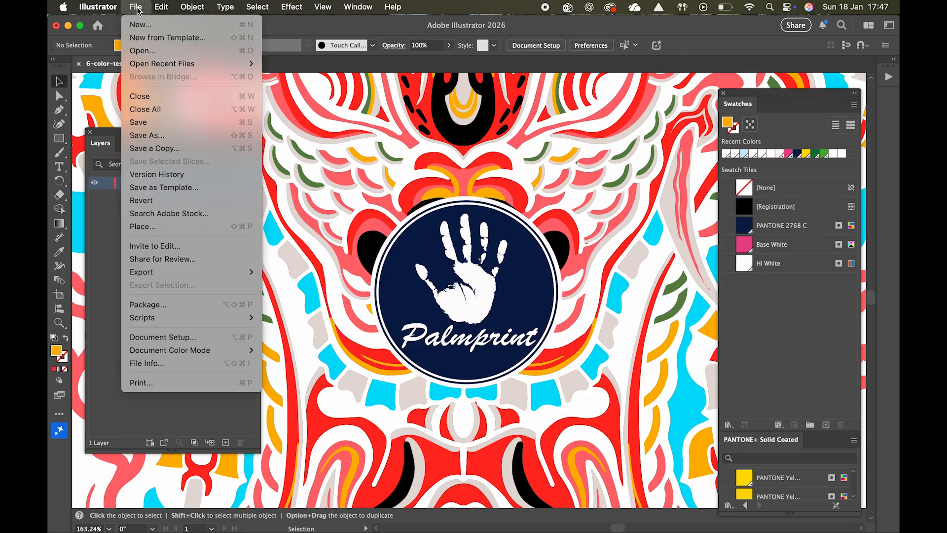
{"action": "left_click", "coordinate": [159, 39]}
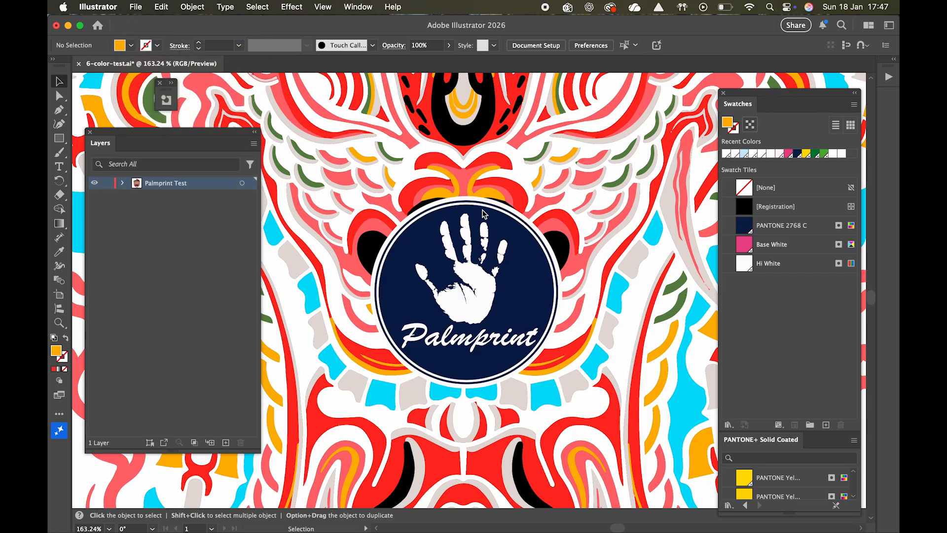
{"action": "double_click", "coordinate": [343, 142]}
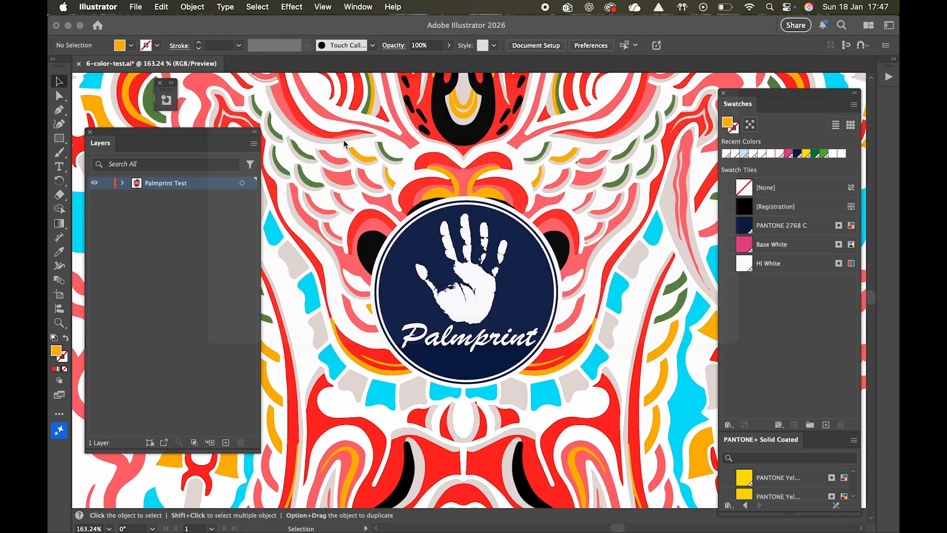
{"action": "left_click", "coordinate": [601, 345]}
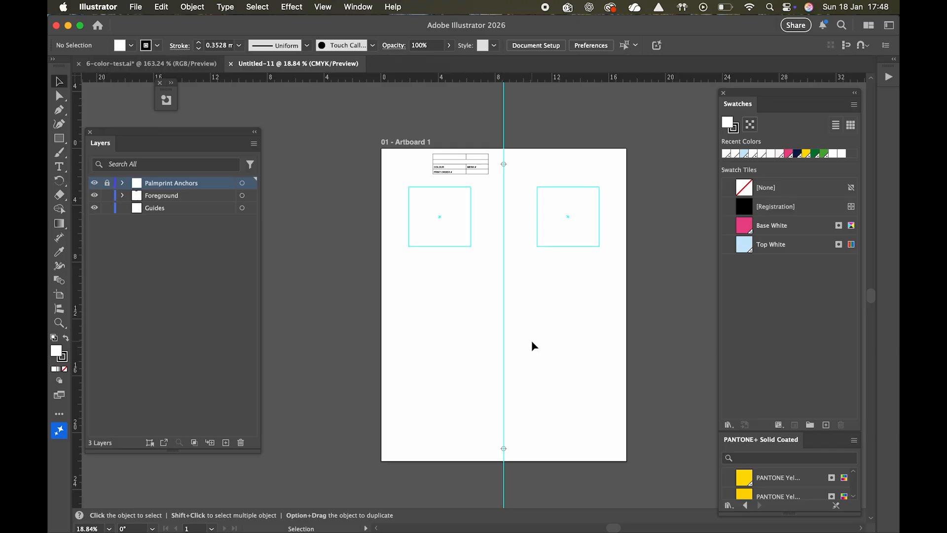
{"action": "left_click", "coordinate": [186, 200]}
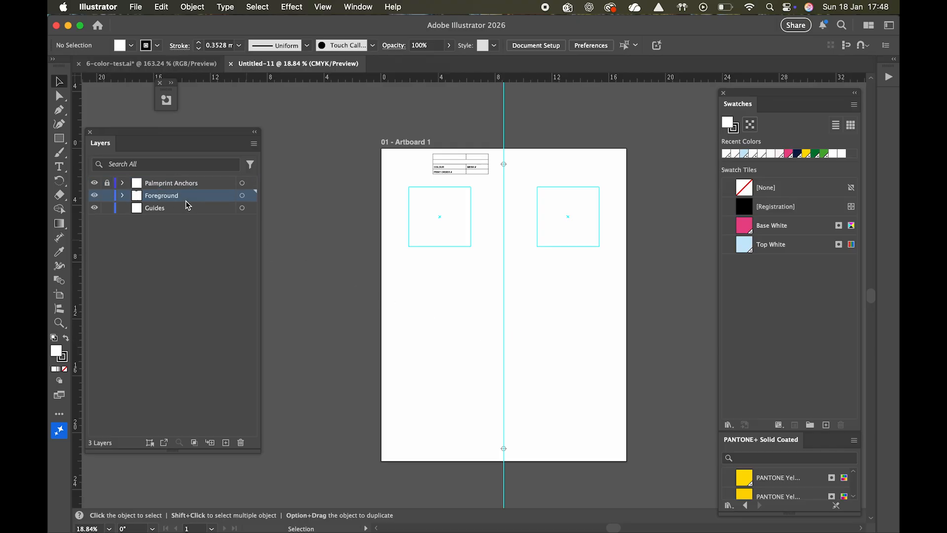
Step: Copy all the artwork from 6-color-test.ai into the Foreground layer of the new template document
{"action": "left_click", "coordinate": [148, 63]}
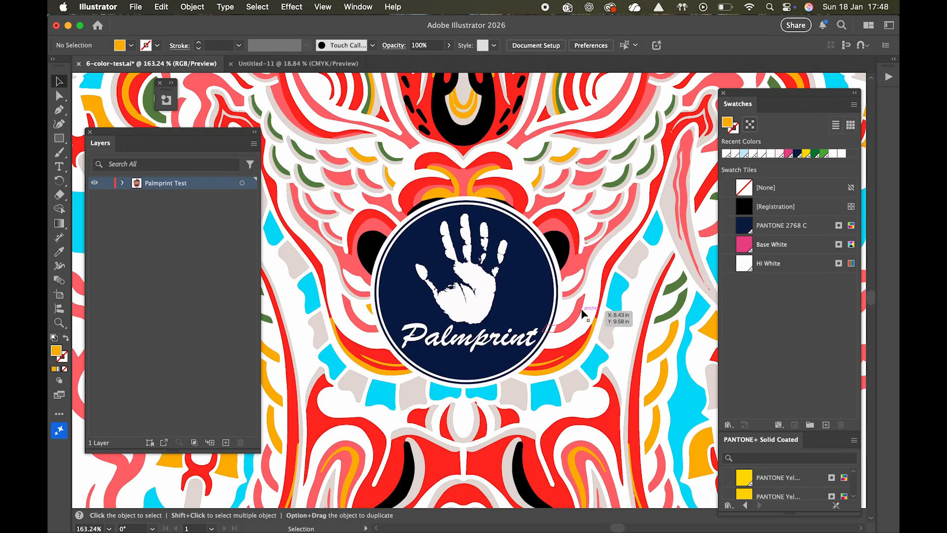
{"action": "key", "text": "super+0"}
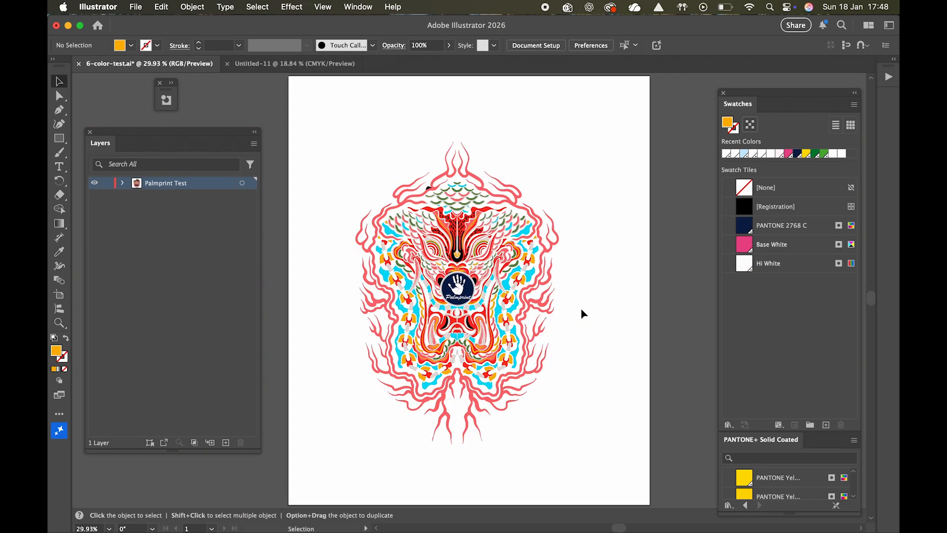
{"action": "key", "text": "super+a"}
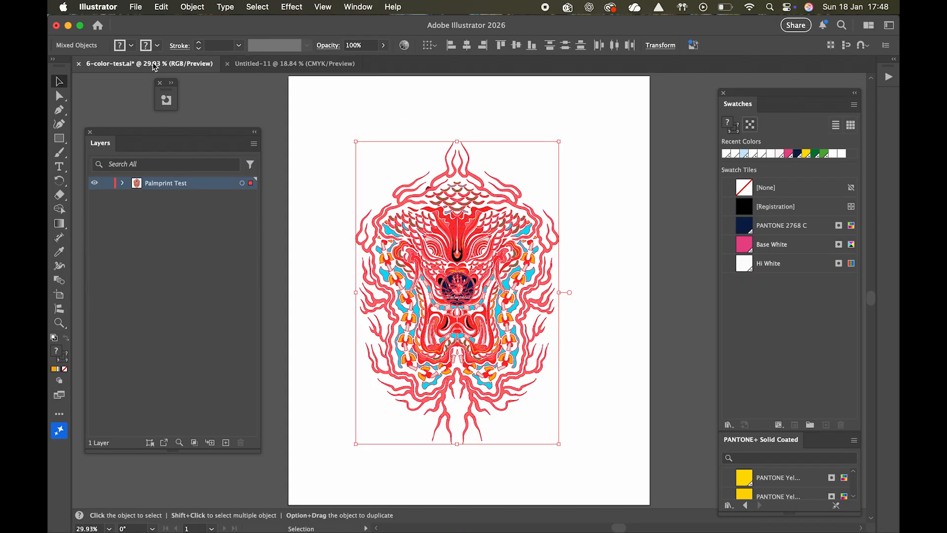
{"action": "left_click", "coordinate": [295, 63]}
{"action": "key", "text": "a"}
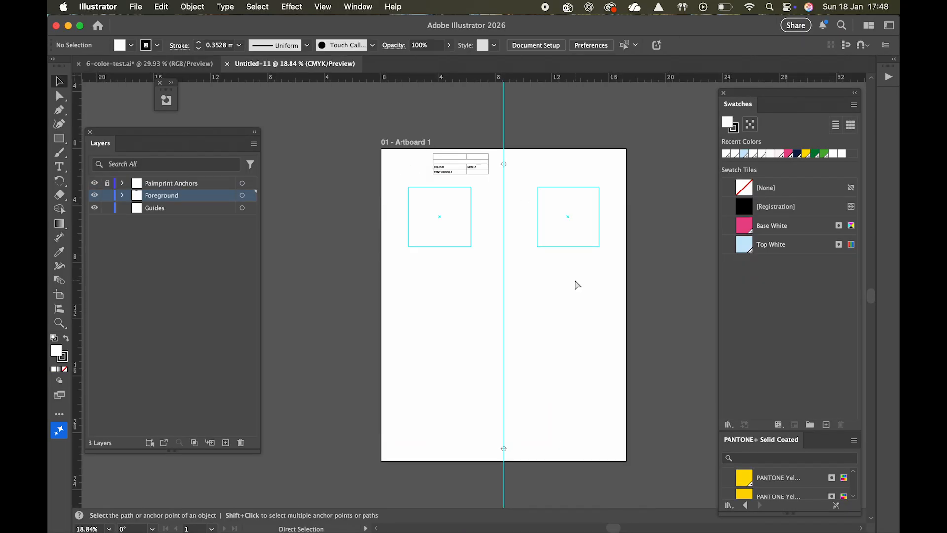
{"action": "key", "text": "super+v"}
Step: Position the pasted artwork below the information table, centred on the vertical guide
{"action": "left_click_drag", "start_coordinate": [482, 246], "coordinate": [510, 237]}
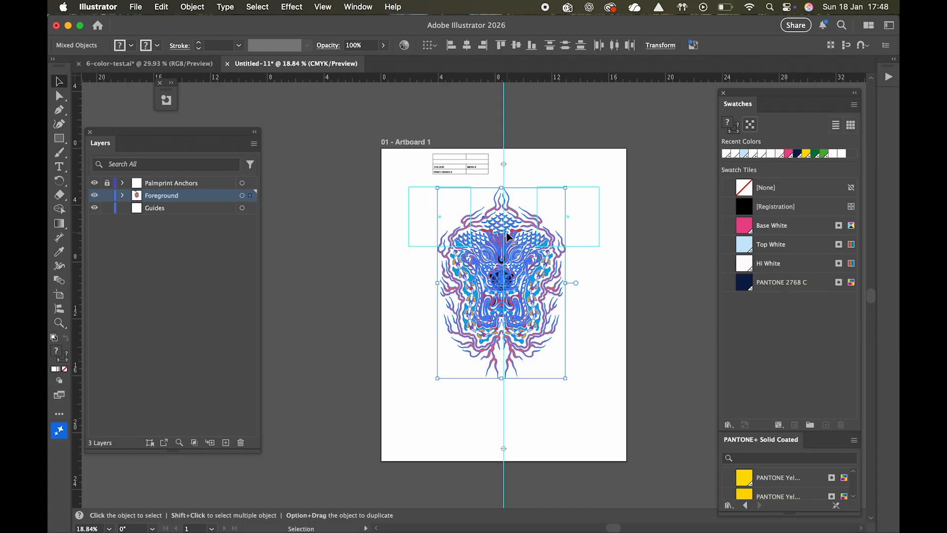
{"action": "key", "text": "Right"}
{"action": "key", "text": "Right"}
{"action": "key", "text": "Right"}
{"action": "key", "text": "Right"}
{"action": "key", "text": "Right"}
{"action": "key", "text": "Right"}
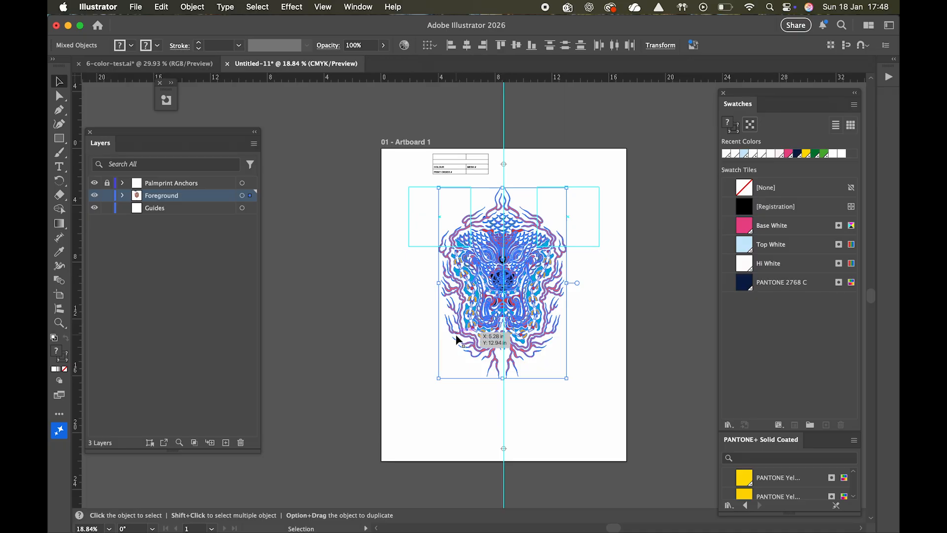
{"action": "left_click", "coordinate": [584, 331]}
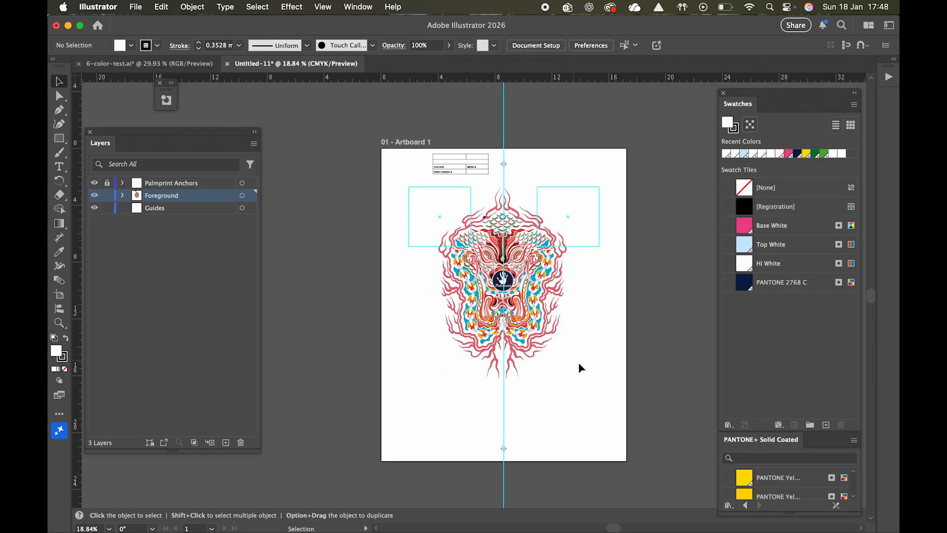
Step: Recolor the dragon artwork group with its colours limited to the PANTONE+ Solid Coated library
{"action": "left_click", "coordinate": [559, 292]}
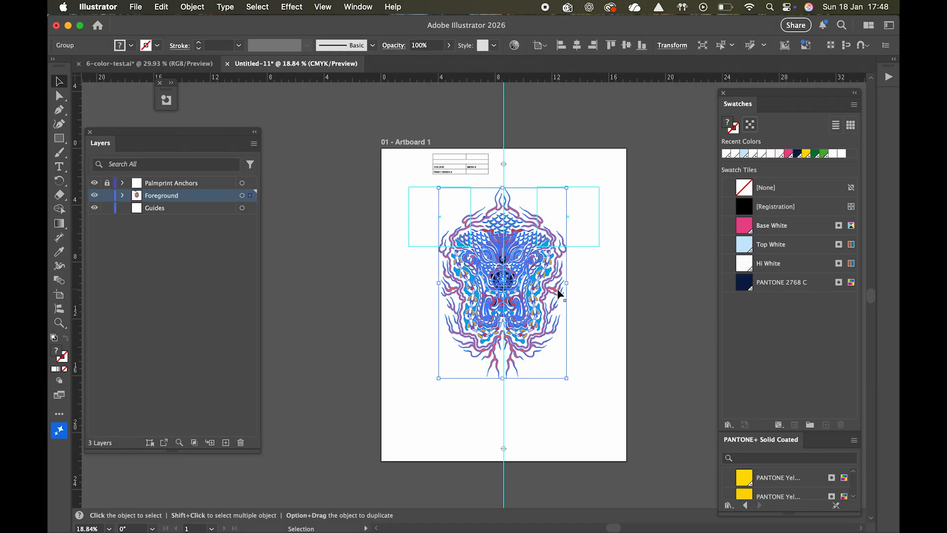
{"action": "left_click", "coordinate": [516, 46]}
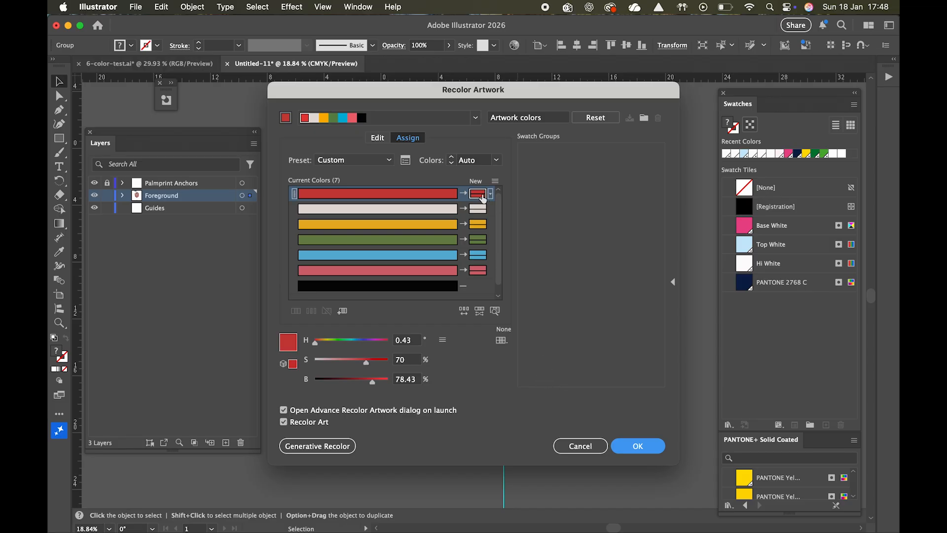
{"action": "left_click", "coordinate": [503, 344]}
{"action": "left_click", "coordinate": [570, 520]}
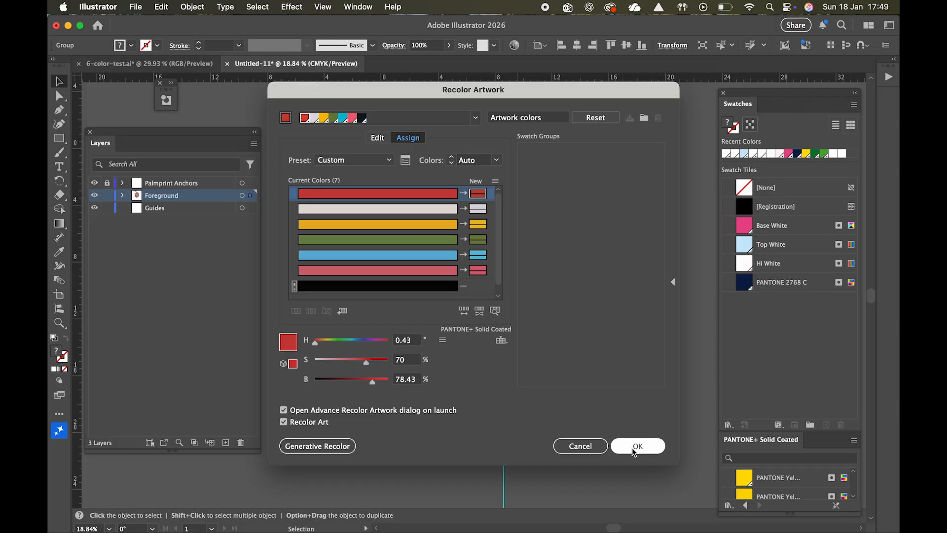
{"action": "left_click", "coordinate": [634, 450]}
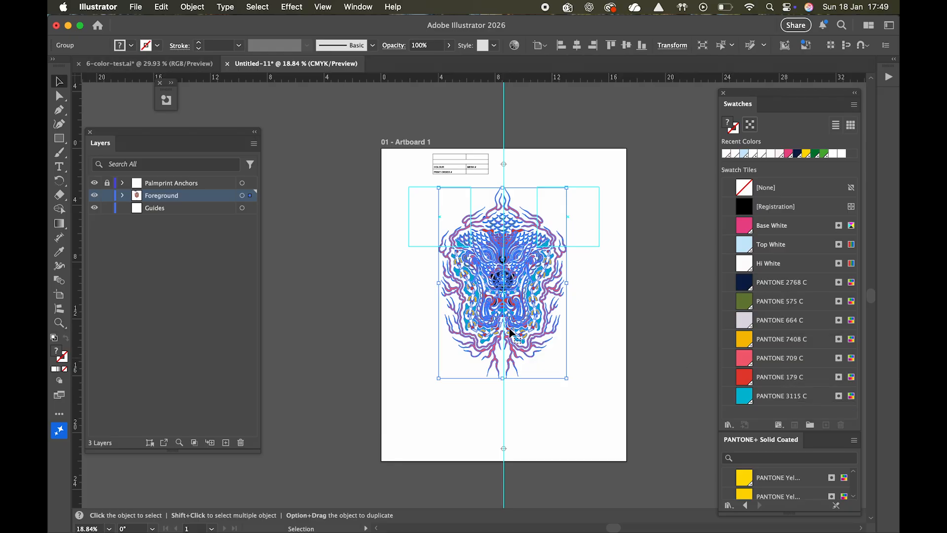
{"action": "left_click", "coordinate": [603, 362]}
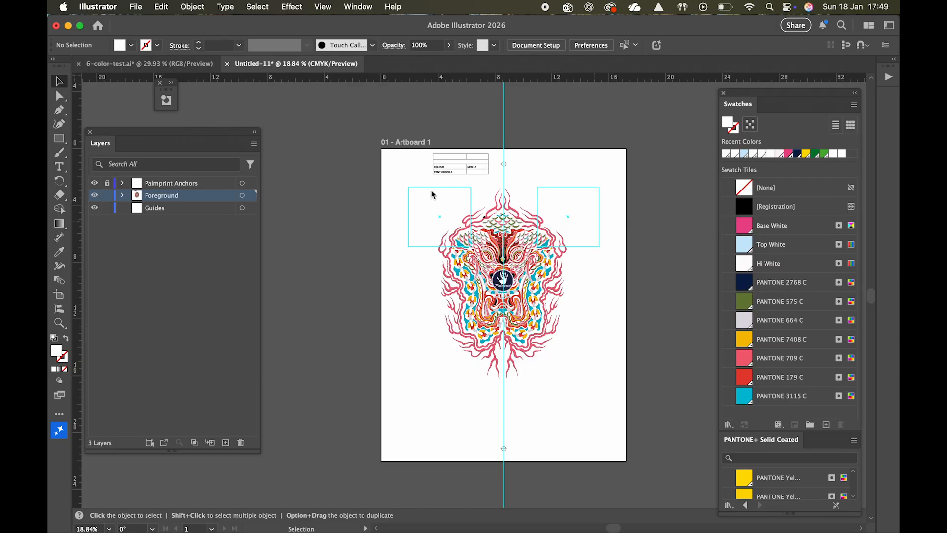
Step: Run the Palmprint Metadata script and enter the design name and design number 1234 for the job
{"action": "scroll", "coordinate": [461, 165], "scroll_direction": "up", "scroll_amount": 8}
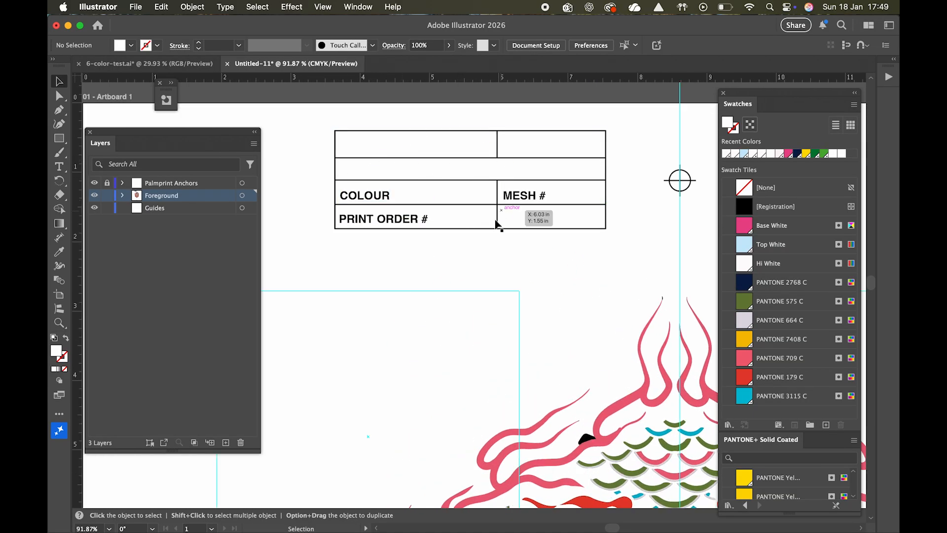
{"action": "scroll", "coordinate": [533, 284], "scroll_direction": "down", "scroll_amount": 6}
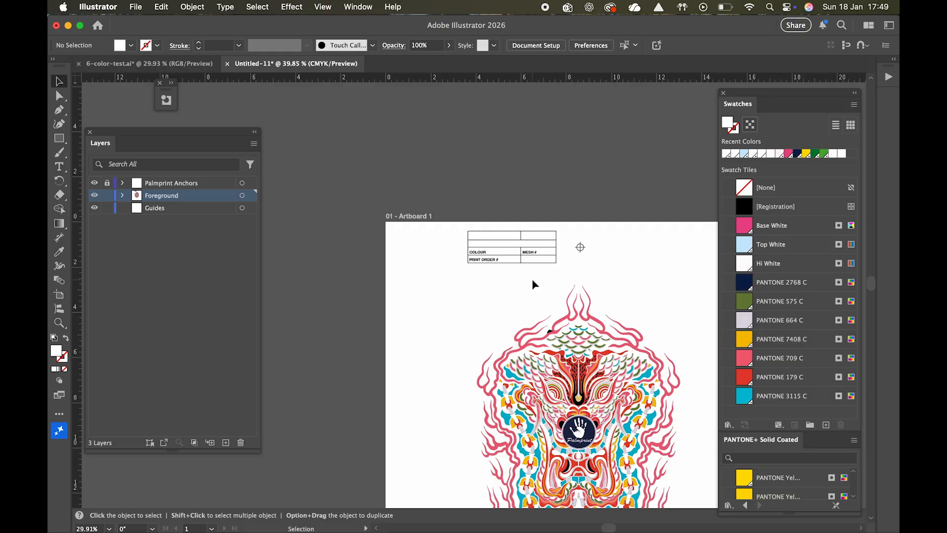
{"action": "scroll", "coordinate": [533, 285], "scroll_direction": "down", "scroll_amount": 3}
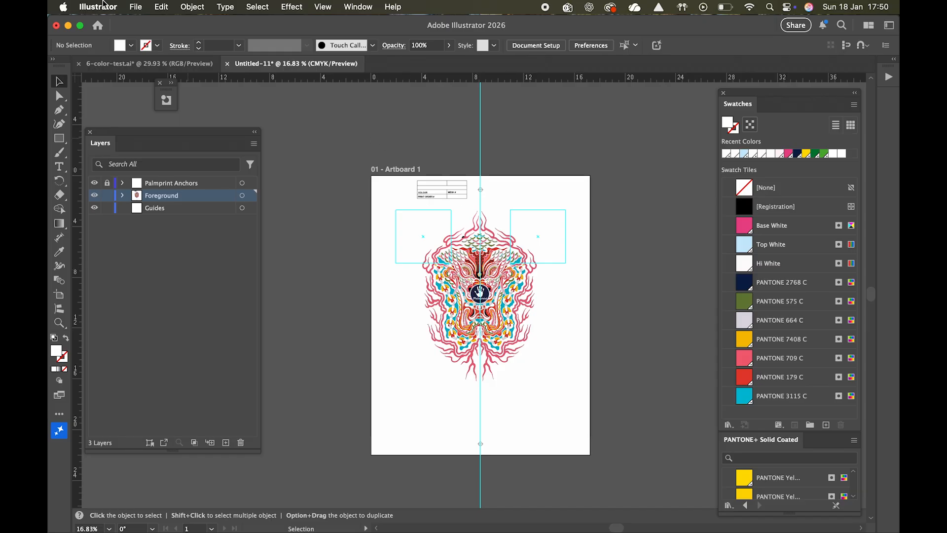
{"action": "left_click", "coordinate": [135, 8]}
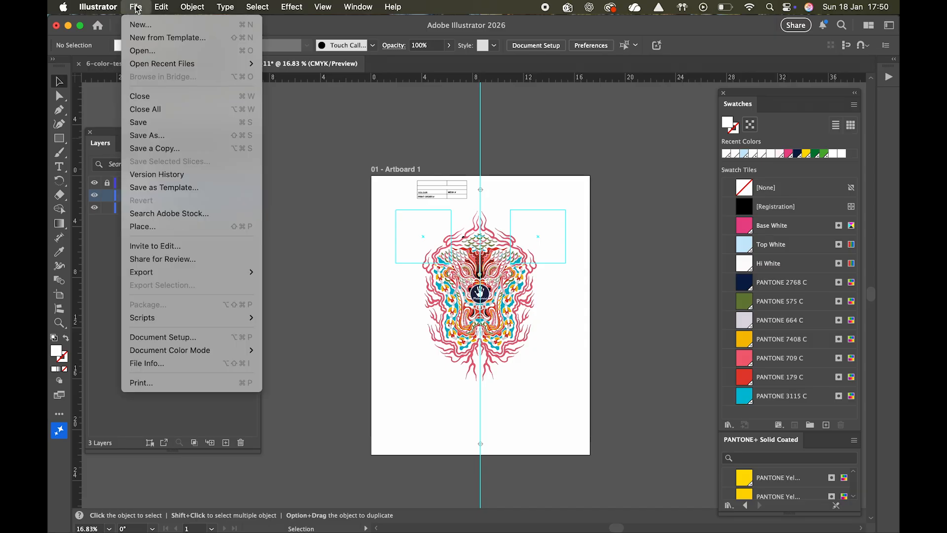
{"action": "mouse_move", "coordinate": [185, 319]}
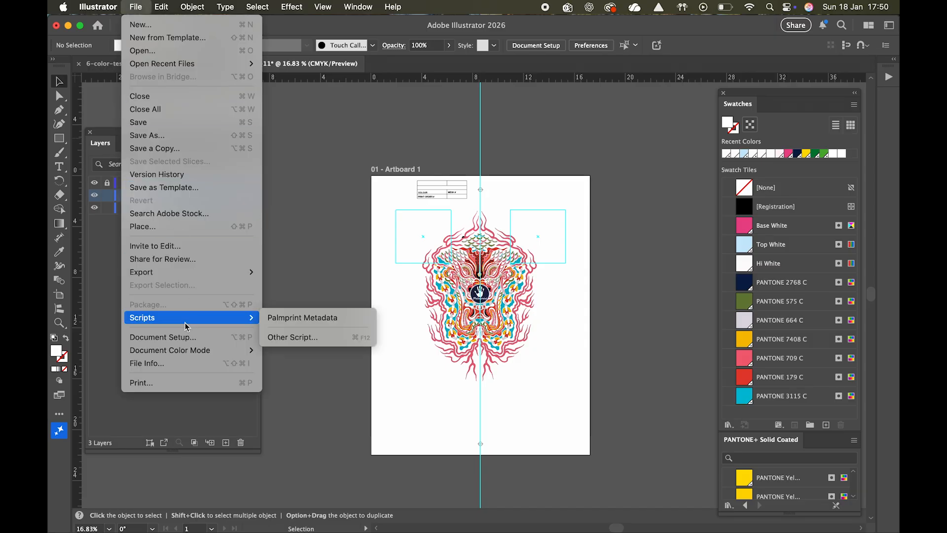
{"action": "left_click", "coordinate": [332, 322]}
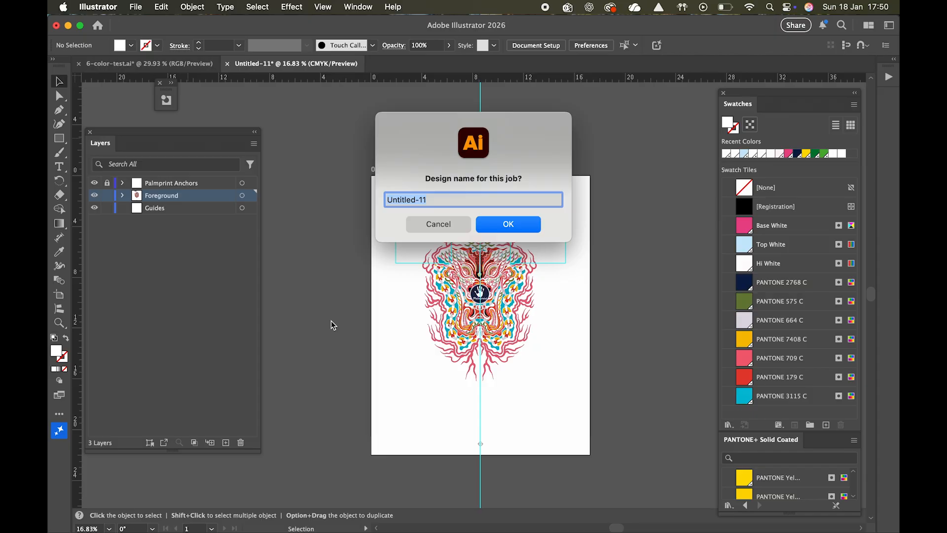
{"action": "type", "text": "Tony P"}
{"action": "left_click", "coordinate": [509, 224]}
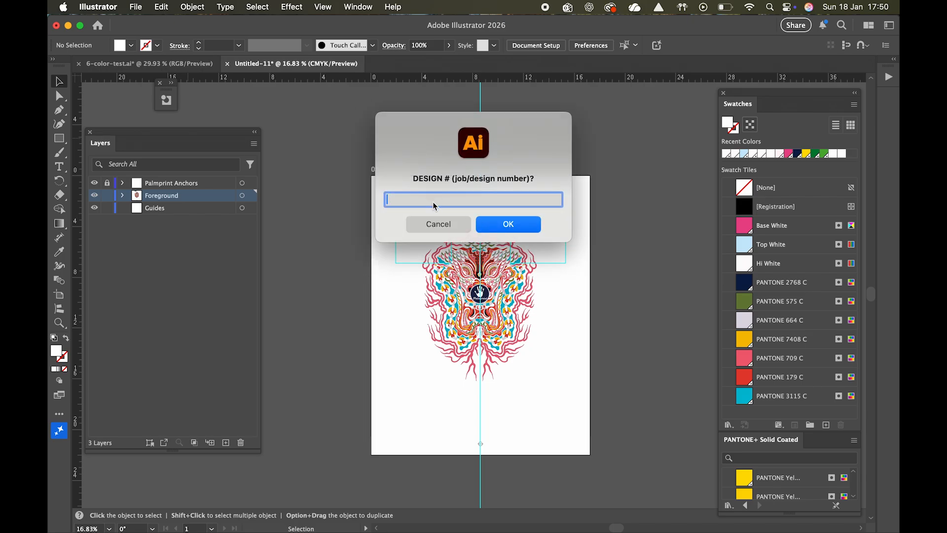
{"action": "type", "text": "1234"}
{"action": "left_click", "coordinate": [497, 225]}
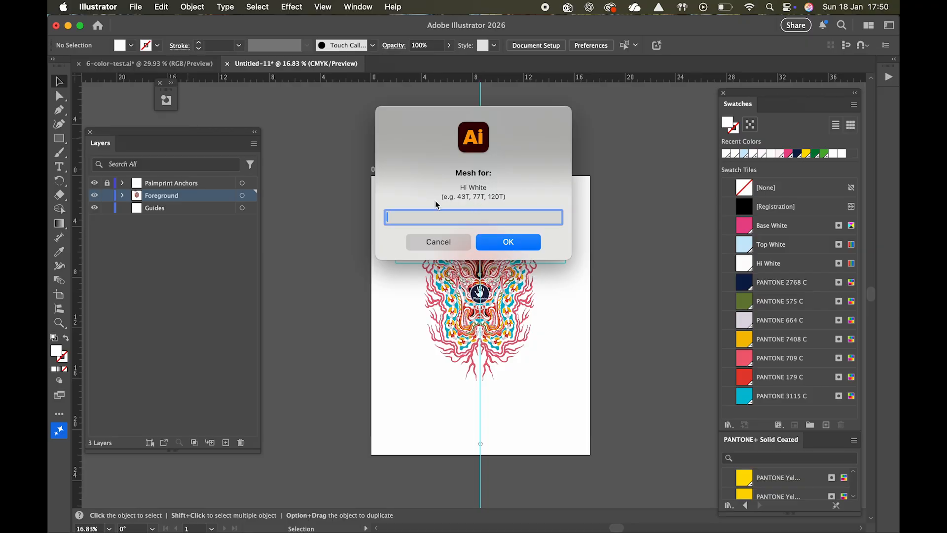
Step: Enter mesh 77 and print order 8 for Hi White, and mesh 77 and print order 6 for PANTONE 179 C
{"action": "type", "text": "77"}
{"action": "left_click", "coordinate": [495, 244]}
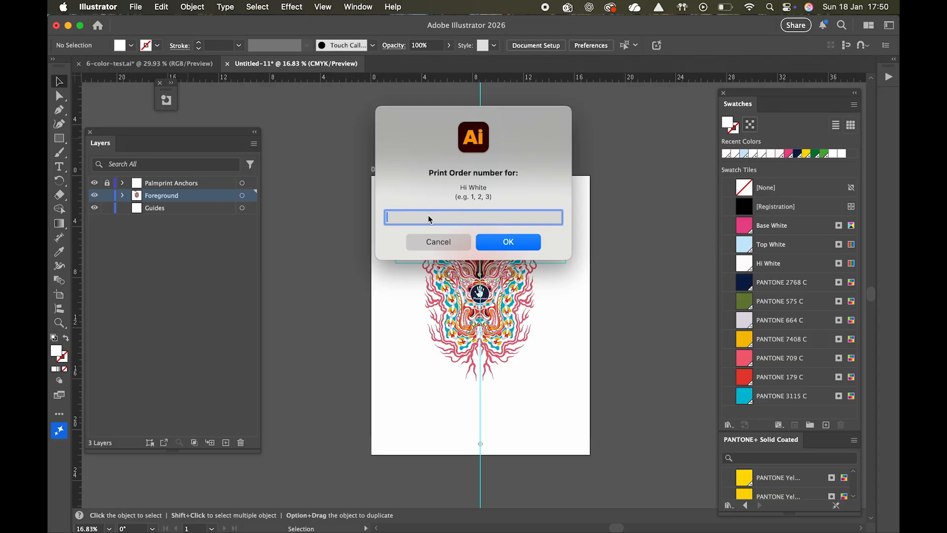
{"action": "type", "text": "8"}
{"action": "left_click", "coordinate": [522, 246]}
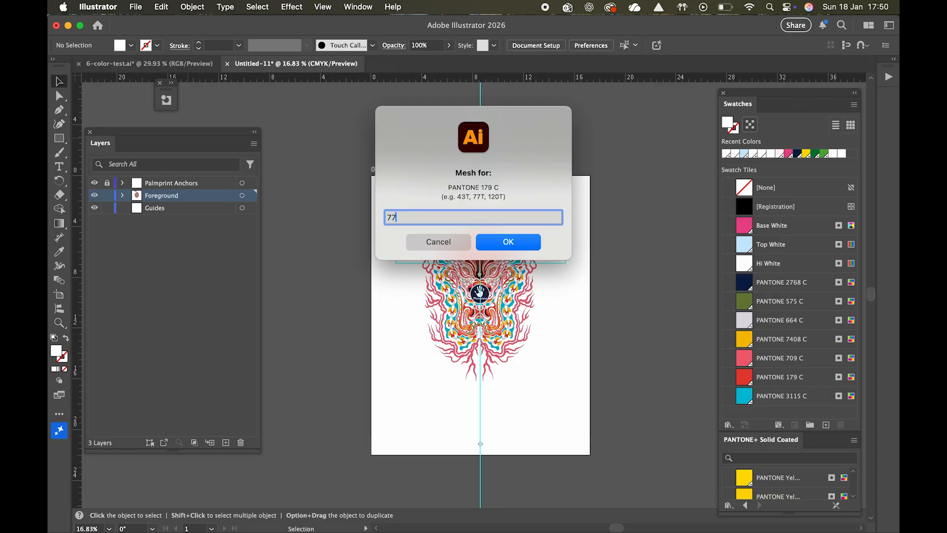
{"action": "left_click", "coordinate": [508, 241]}
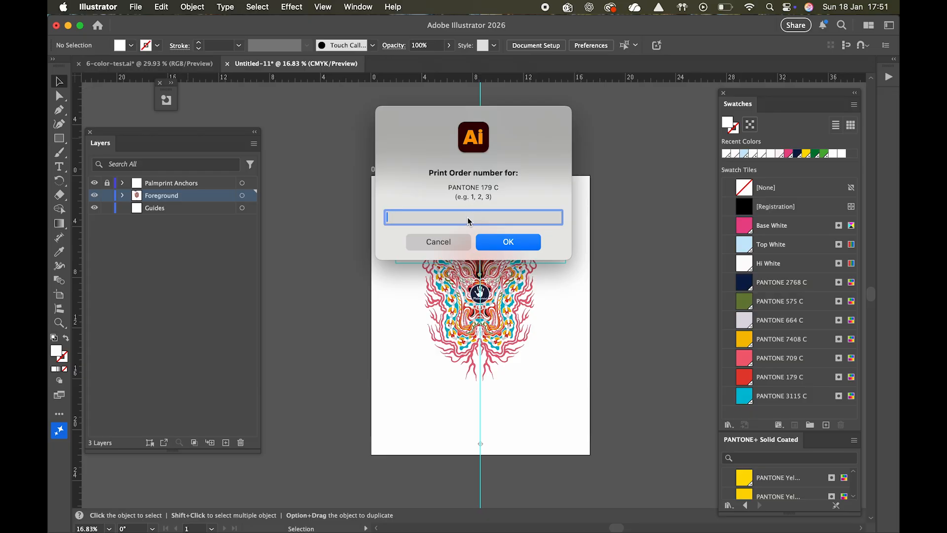
{"action": "type", "text": "6"}
{"action": "left_click", "coordinate": [501, 245]}
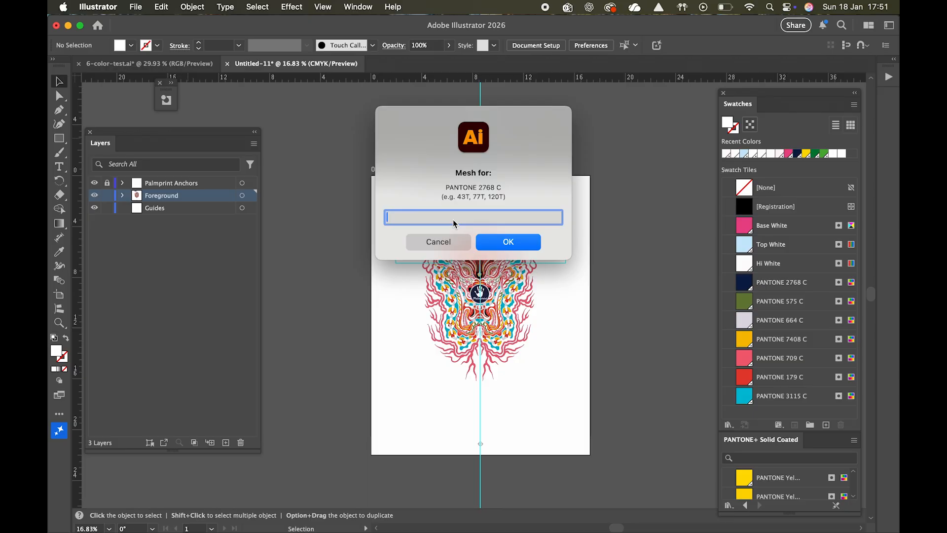
Step: Enter mesh 90 and print order 1 for PANTONE 2768 C, and mesh 77 and print order 7 for PANTONE 3115 C
{"action": "type", "text": "90"}
{"action": "left_click", "coordinate": [524, 246]}
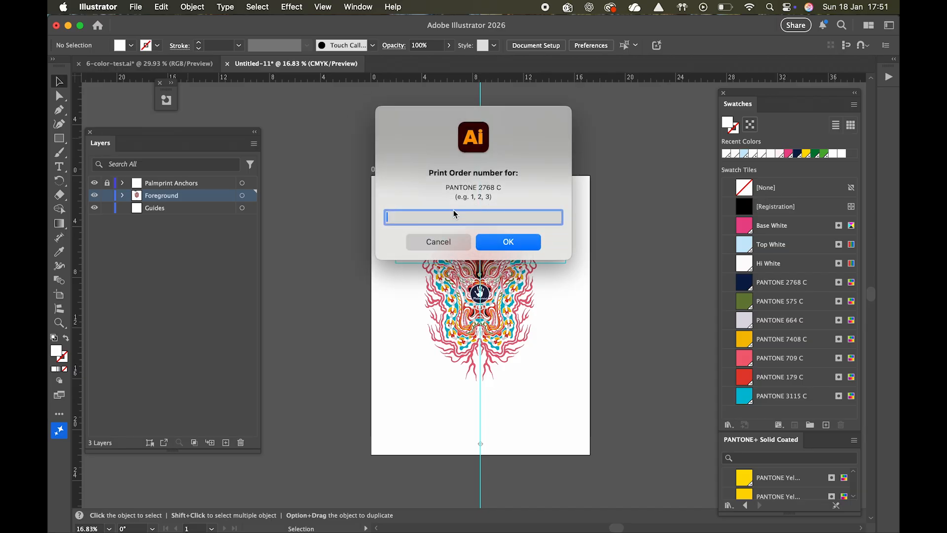
{"action": "type", "text": "1"}
{"action": "left_click", "coordinate": [503, 245]}
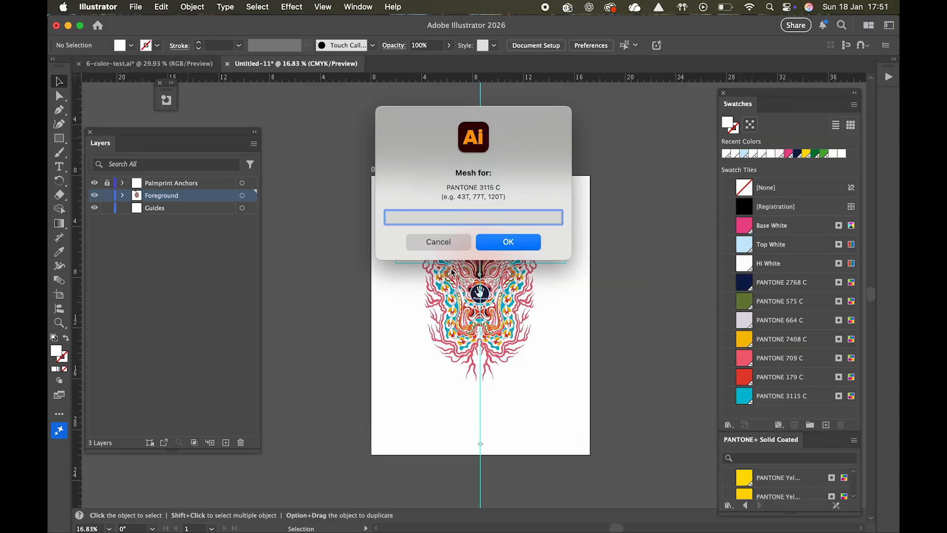
{"action": "type", "text": "77"}
{"action": "left_click", "coordinate": [509, 242]}
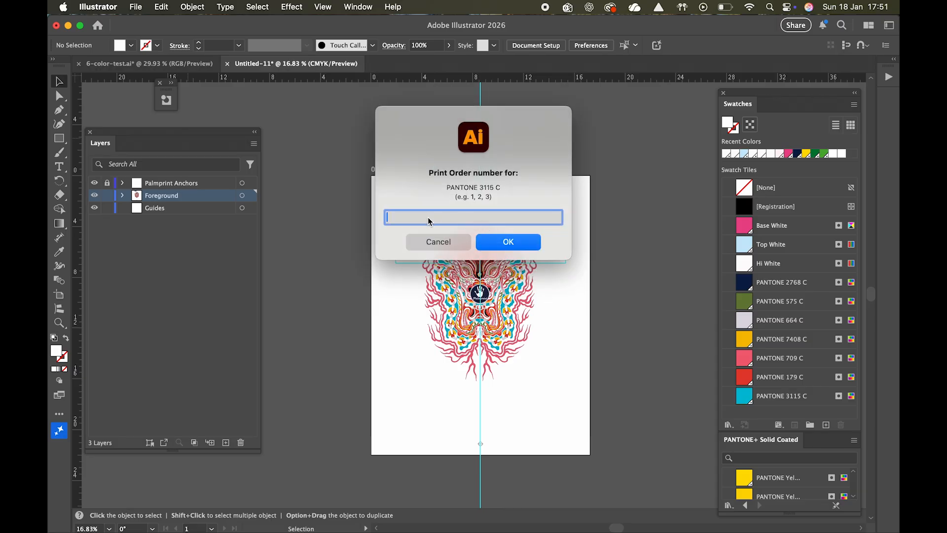
{"action": "type", "text": "7"}
{"action": "left_click", "coordinate": [508, 247]}
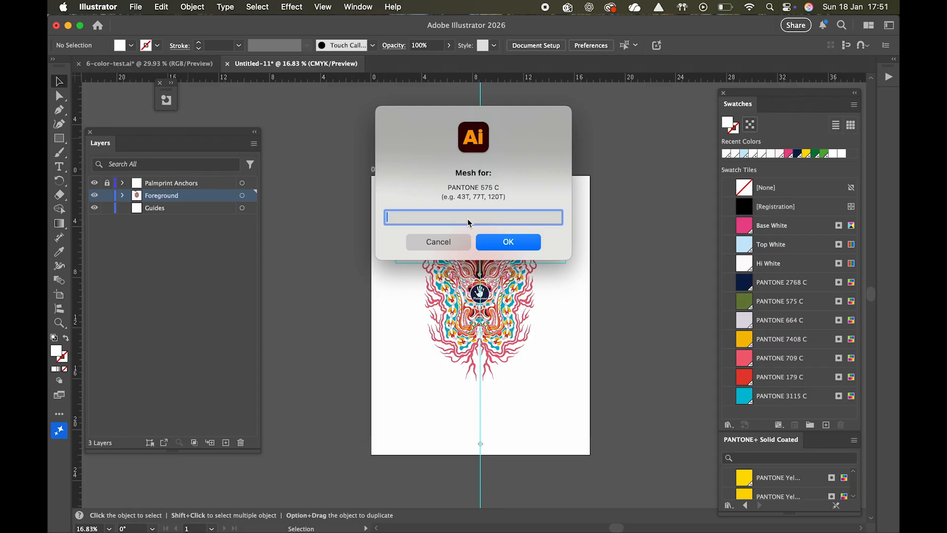
Step: Enter mesh 90 and print order 2 for PANTONE 575 C, and mesh 90 and print order 3 for PANTONE 664 C
{"action": "type", "text": "90"}
{"action": "left_click", "coordinate": [520, 242]}
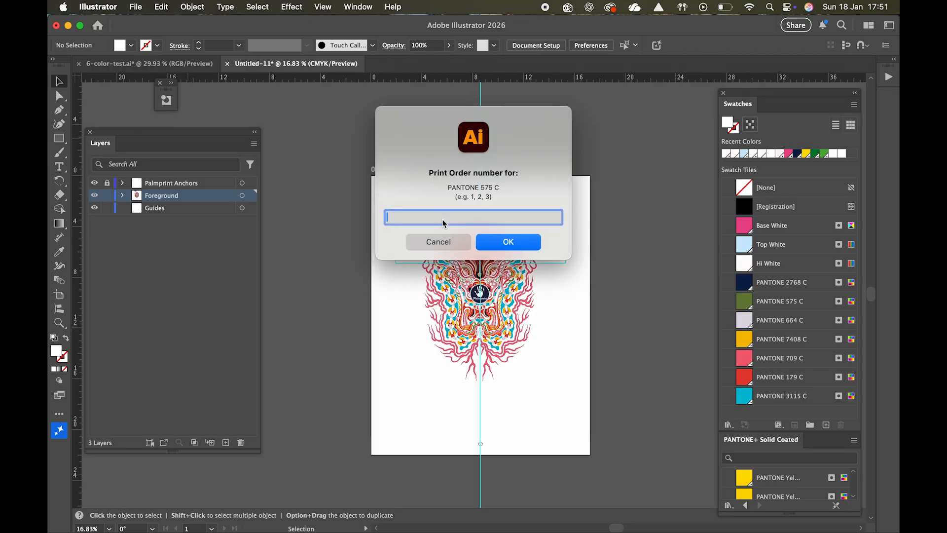
{"action": "type", "text": "4"}
{"action": "left_click", "coordinate": [496, 242]}
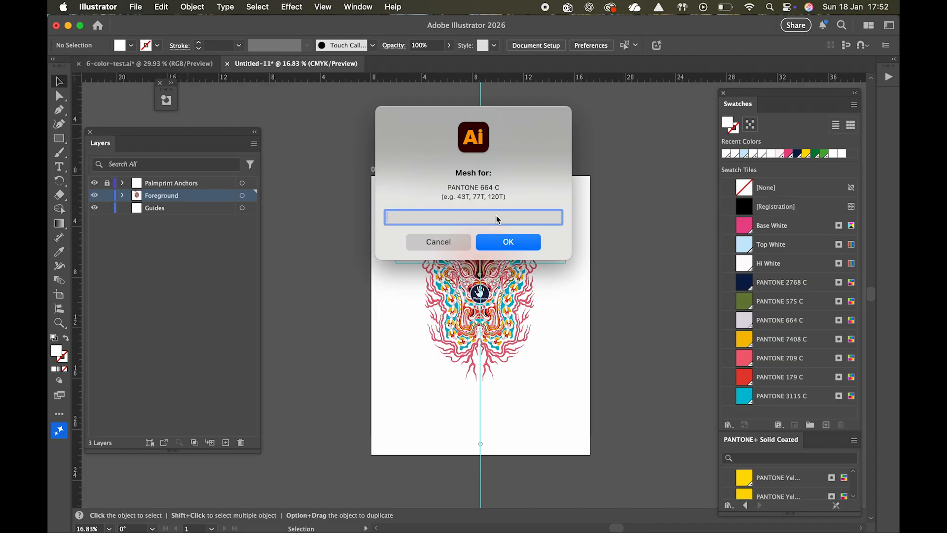
{"action": "type", "text": "43"}
{"action": "left_click", "coordinate": [516, 245]}
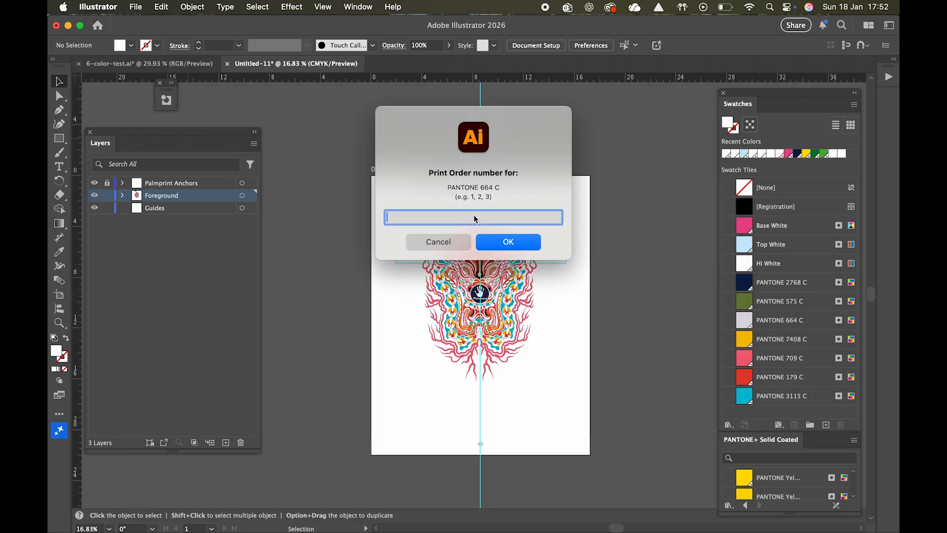
{"action": "type", "text": "4"}
{"action": "left_click", "coordinate": [511, 246]}
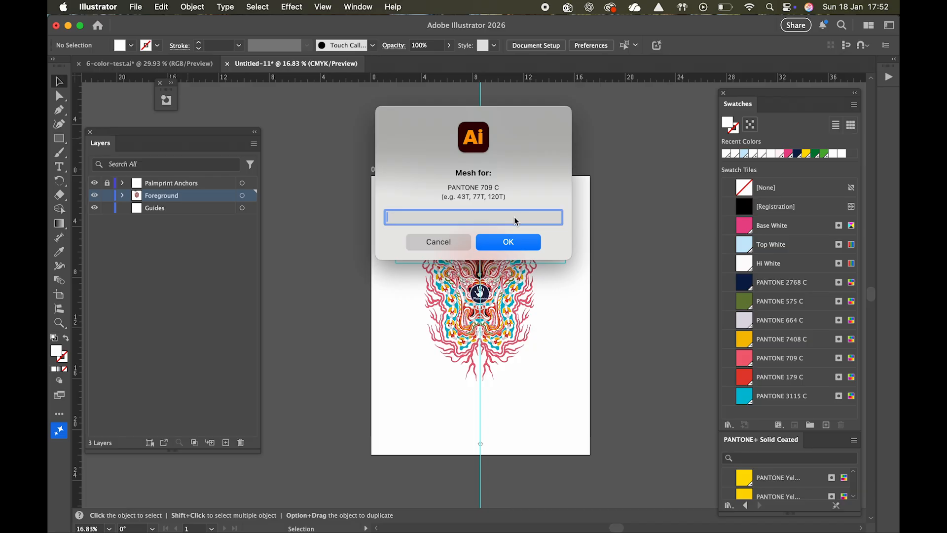
Step: Enter mesh 77 and print order 4 for PANTONE 709 C, mesh 90 and print order 5 for PANTONE 7408 C, and finish the script
{"action": "type", "text": "77T"}
{"action": "left_click", "coordinate": [507, 241]}
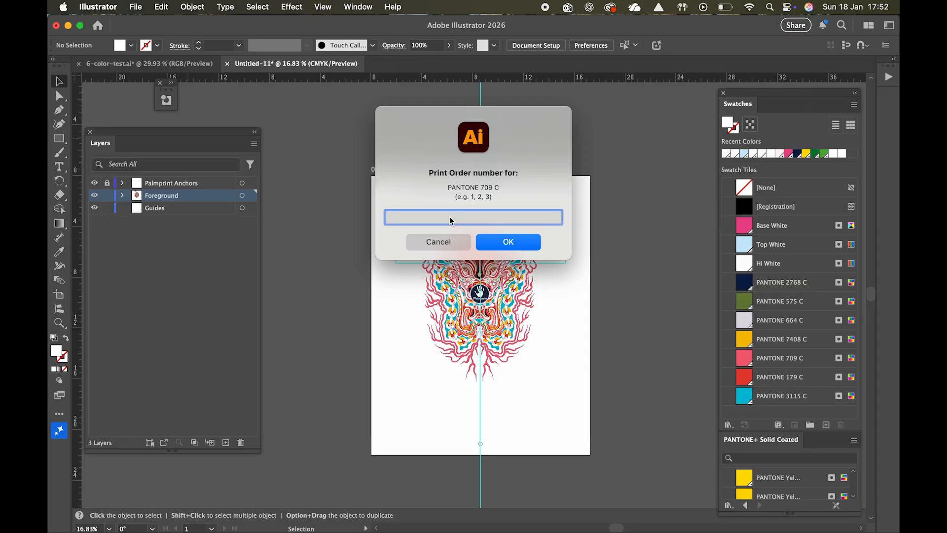
{"action": "type", "text": "4"}
{"action": "left_click", "coordinate": [492, 246]}
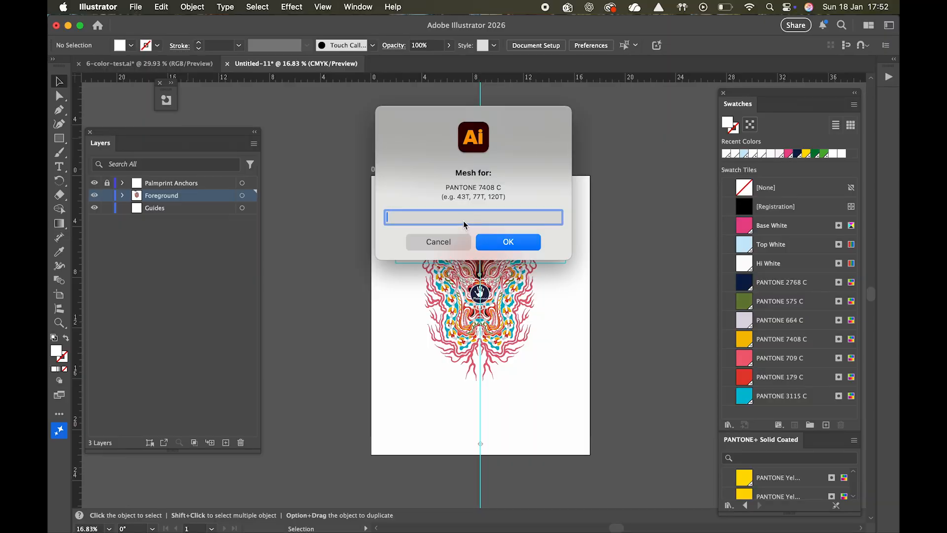
{"action": "type", "text": "43"}
{"action": "left_click", "coordinate": [501, 241]}
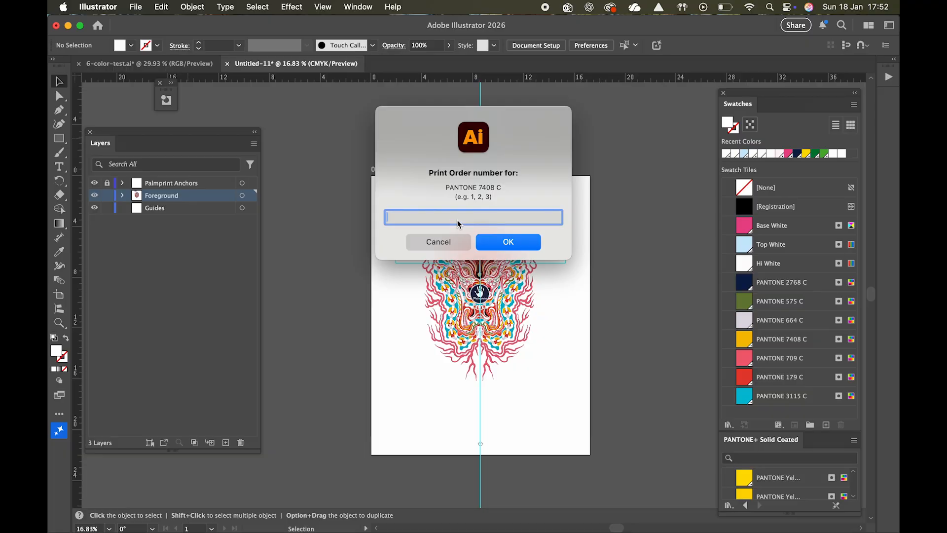
{"action": "type", "text": "4"}
{"action": "left_click", "coordinate": [507, 247]}
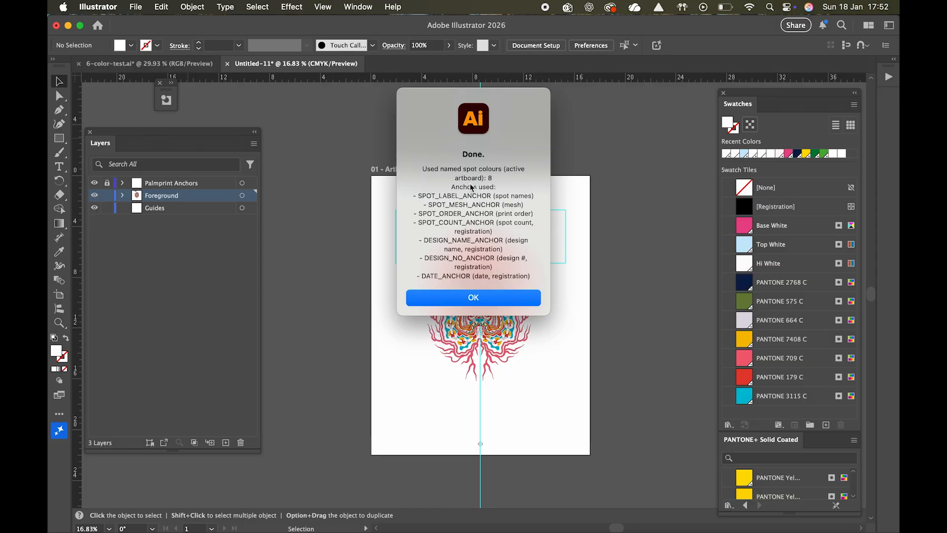
{"action": "left_click", "coordinate": [489, 298]}
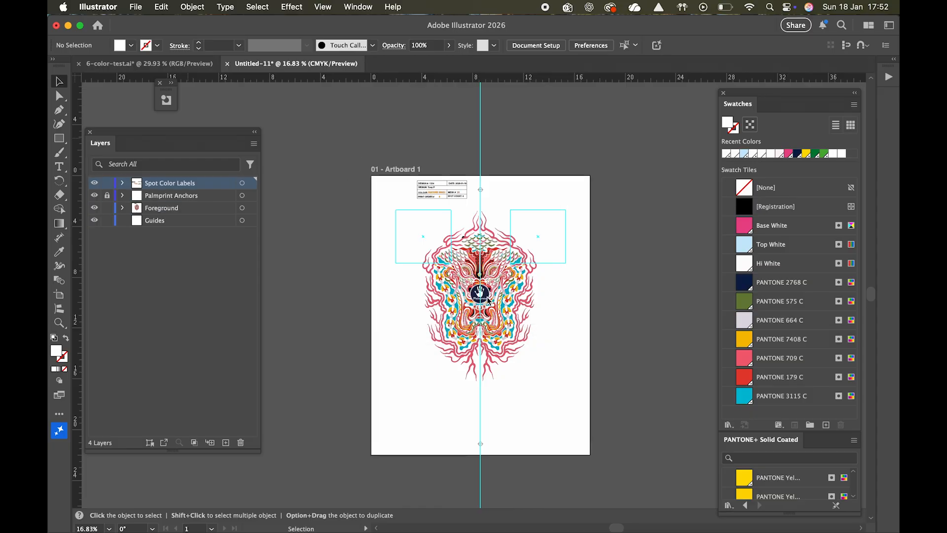
Step: Isolate the spot metadata group and move the PANTONE 7408 C name and its mesh value below the information table
{"action": "scroll", "coordinate": [437, 224], "scroll_direction": "up", "scroll_amount": 5}
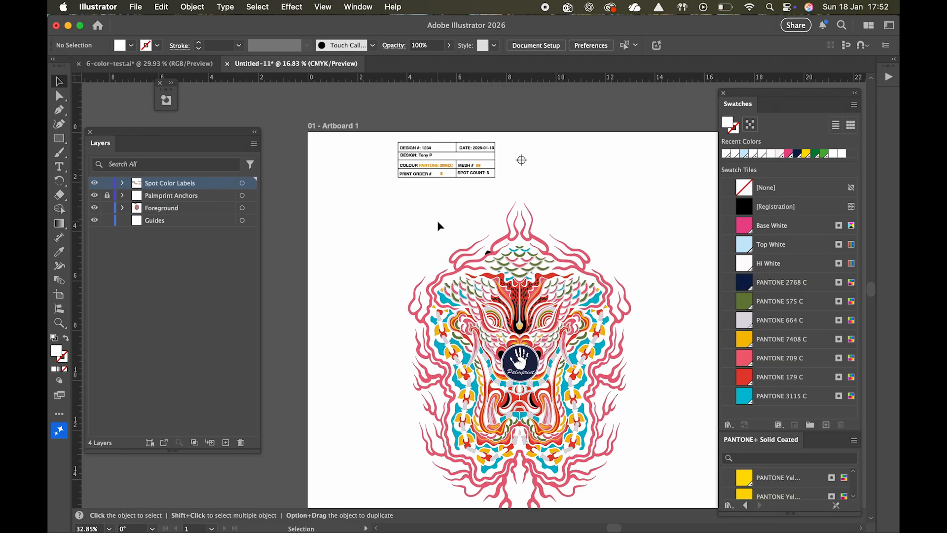
{"action": "scroll", "coordinate": [502, 193], "scroll_direction": "up", "scroll_amount": 4}
{"action": "scroll", "coordinate": [501, 193], "scroll_direction": "right", "scroll_amount": 1}
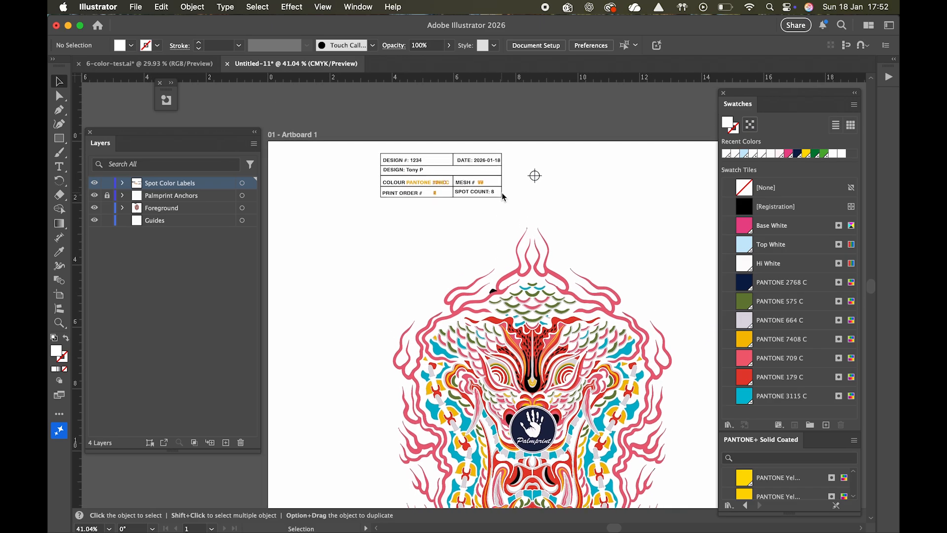
{"action": "scroll", "coordinate": [441, 237], "scroll_direction": "up", "scroll_amount": 4}
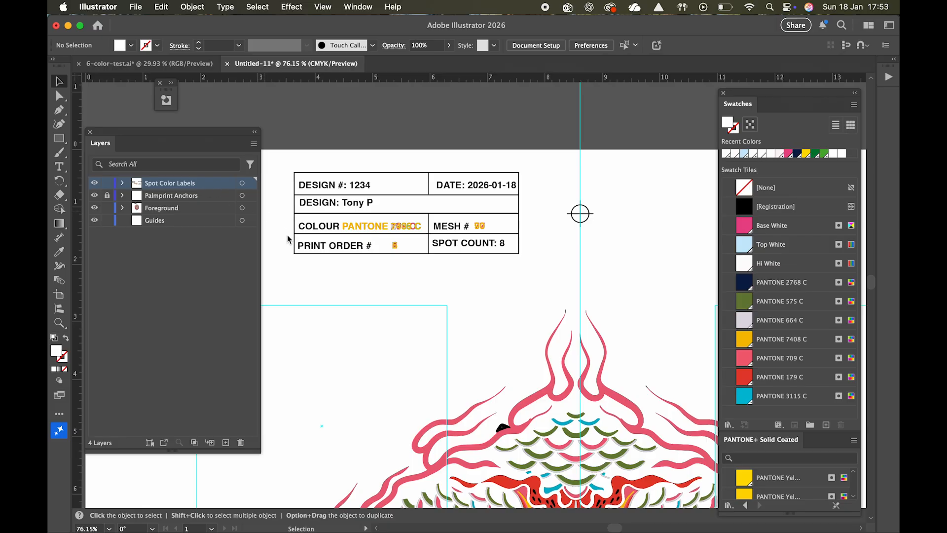
{"action": "double_click", "coordinate": [371, 230]}
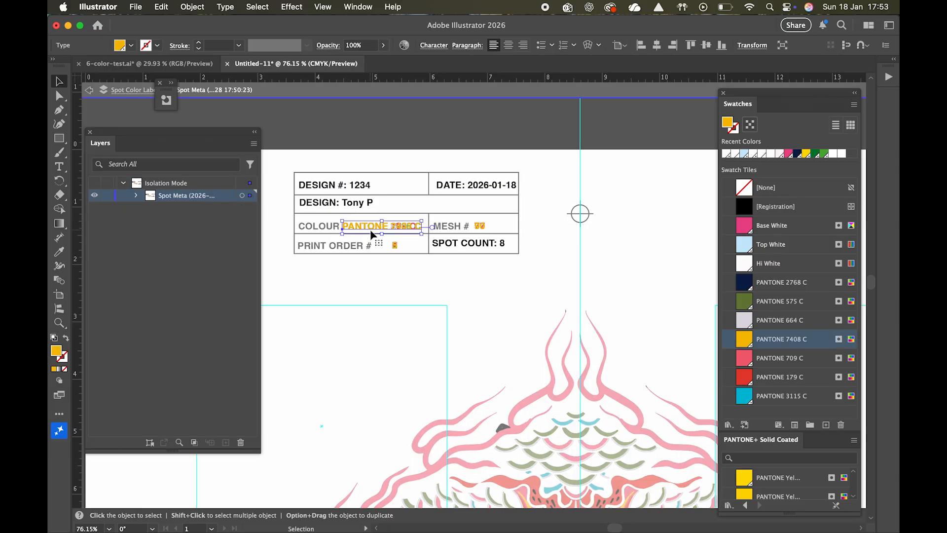
{"action": "left_click_drag", "start_coordinate": [371, 233], "coordinate": [324, 292]}
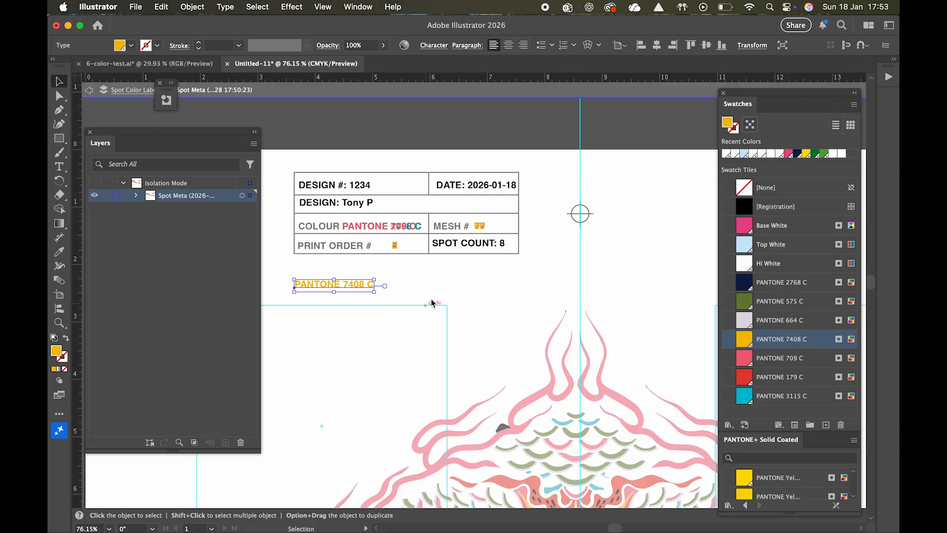
{"action": "left_click_drag", "start_coordinate": [475, 228], "coordinate": [383, 286]}
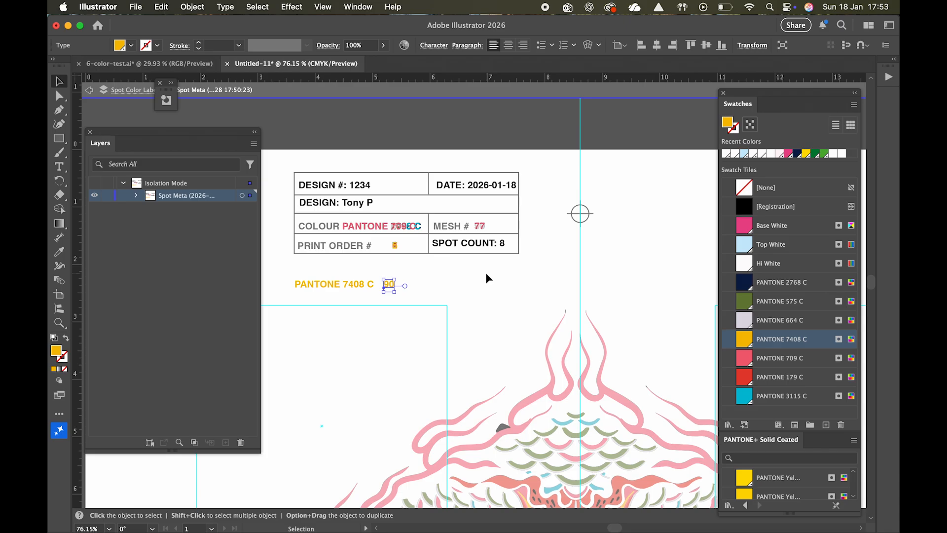
{"action": "left_click", "coordinate": [464, 278]}
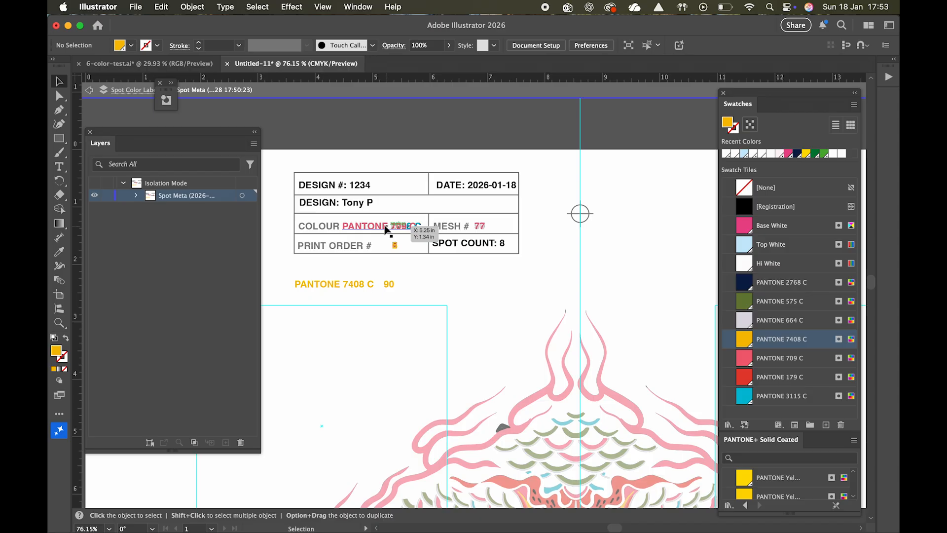
Step: Move the PANTONE 709 C and 664 C names and mesh values below the table, and nudge the SPOT COUNT text within its cell
{"action": "left_click_drag", "start_coordinate": [376, 237], "coordinate": [351, 263]}
{"action": "left_click_drag", "start_coordinate": [479, 226], "coordinate": [407, 270]}
{"action": "left_click_drag", "start_coordinate": [368, 229], "coordinate": [318, 306]}
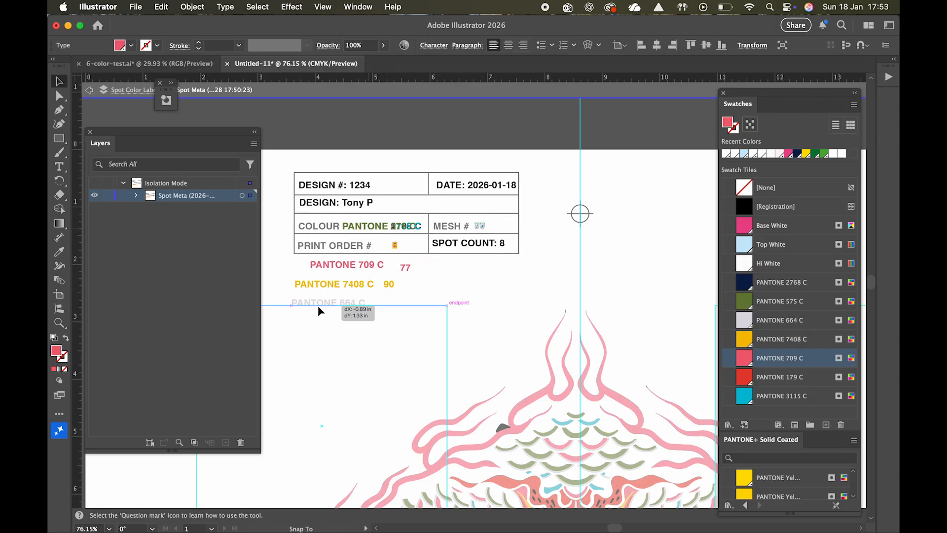
{"action": "left_click_drag", "start_coordinate": [478, 227], "coordinate": [388, 303]}
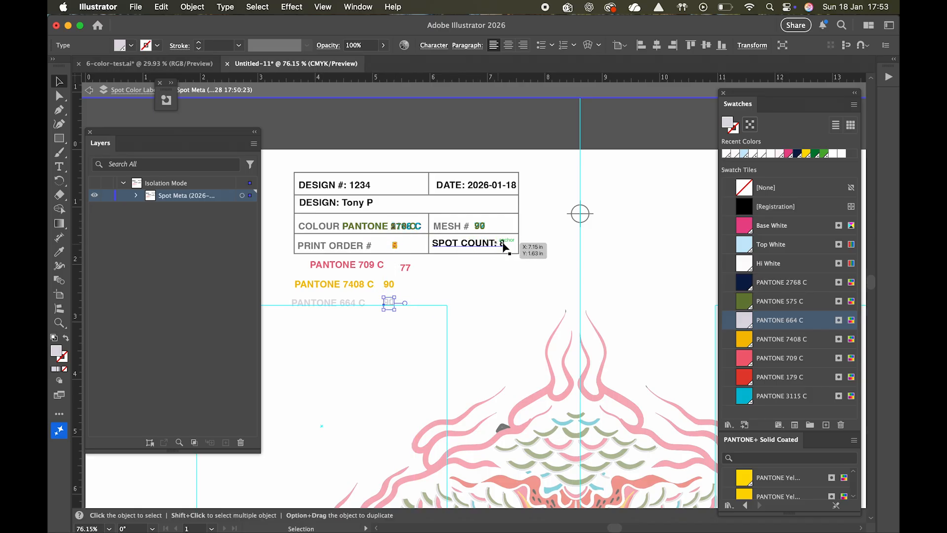
{"action": "mouse_move", "coordinate": [505, 246]}
{"action": "left_mouse_down"}
{"action": "mouse_move", "coordinate": [450, 328]}
{"action": "mouse_move", "coordinate": [505, 242]}
{"action": "left_mouse_up"}
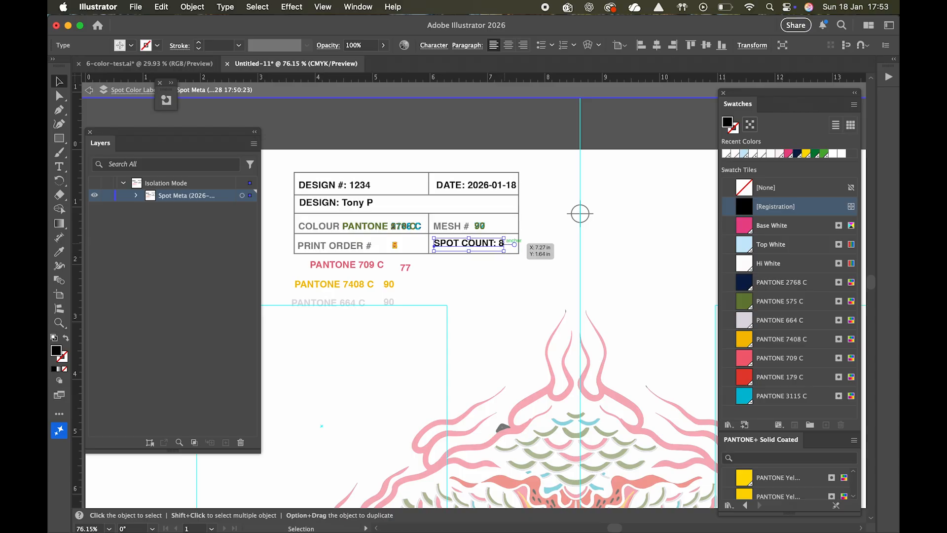
{"action": "key", "text": "Escape"}
{"action": "left_click", "coordinate": [503, 243]}
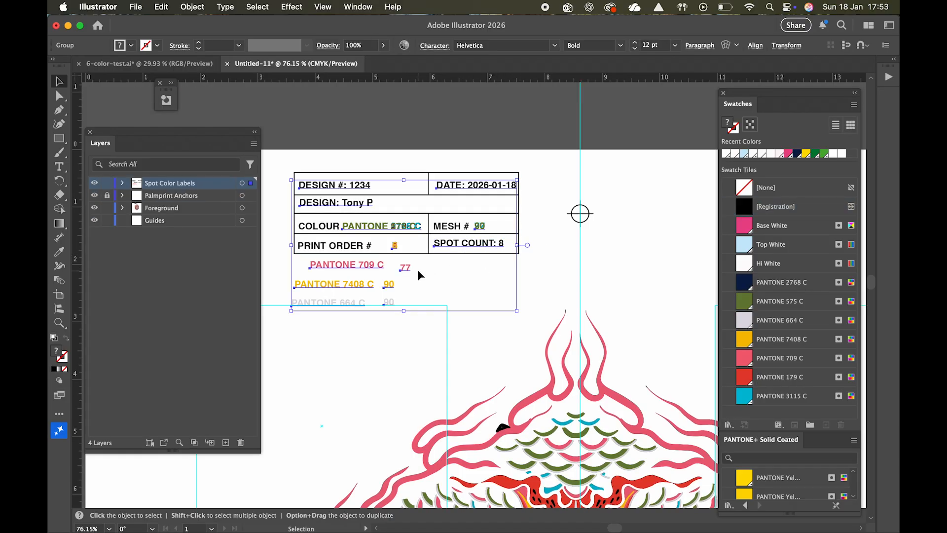
Step: Spread the stacked print order numbers out individually below the information table
{"action": "left_click_drag", "start_coordinate": [393, 246], "coordinate": [433, 301]}
{"action": "double_click", "coordinate": [396, 251]}
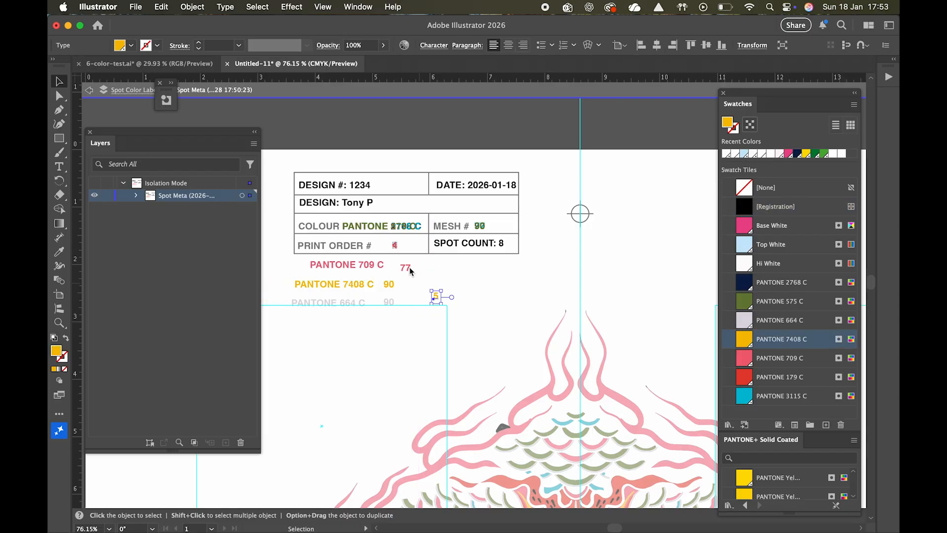
{"action": "left_click_drag", "start_coordinate": [396, 247], "coordinate": [474, 278]}
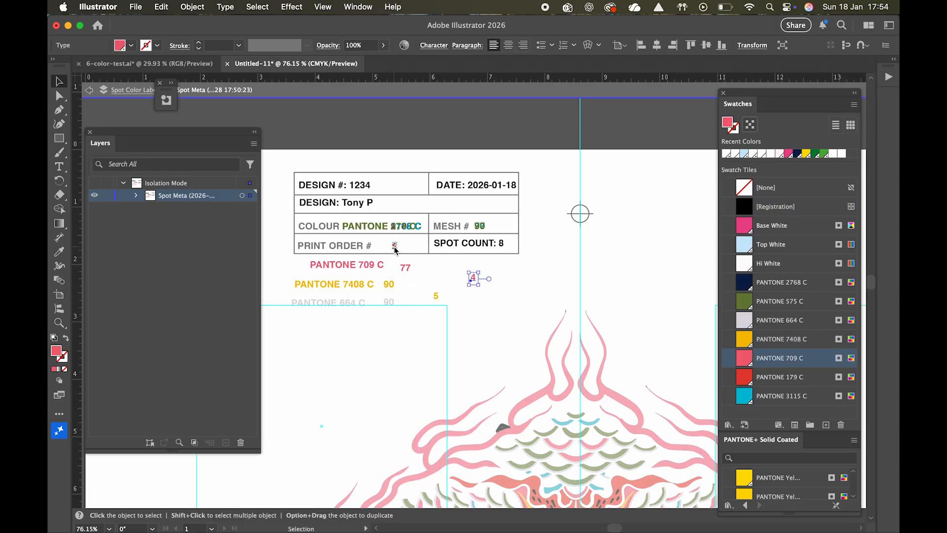
{"action": "left_click_drag", "start_coordinate": [397, 246], "coordinate": [440, 281]}
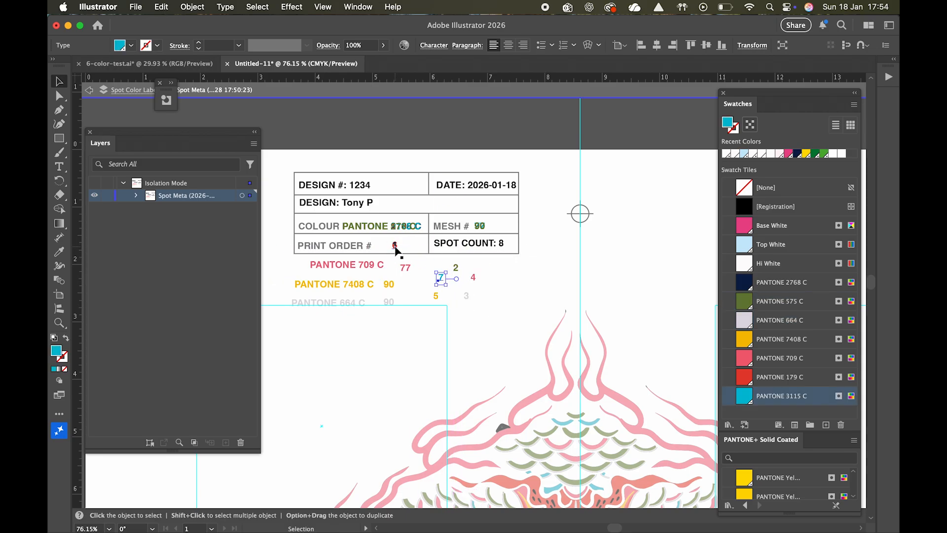
{"action": "left_click_drag", "start_coordinate": [395, 249], "coordinate": [492, 293]}
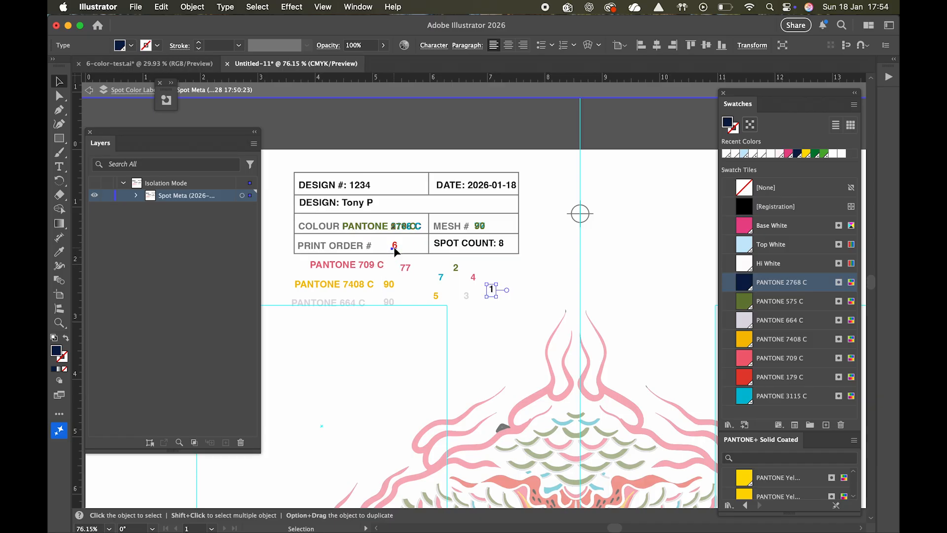
{"action": "left_click_drag", "start_coordinate": [394, 247], "coordinate": [449, 308]}
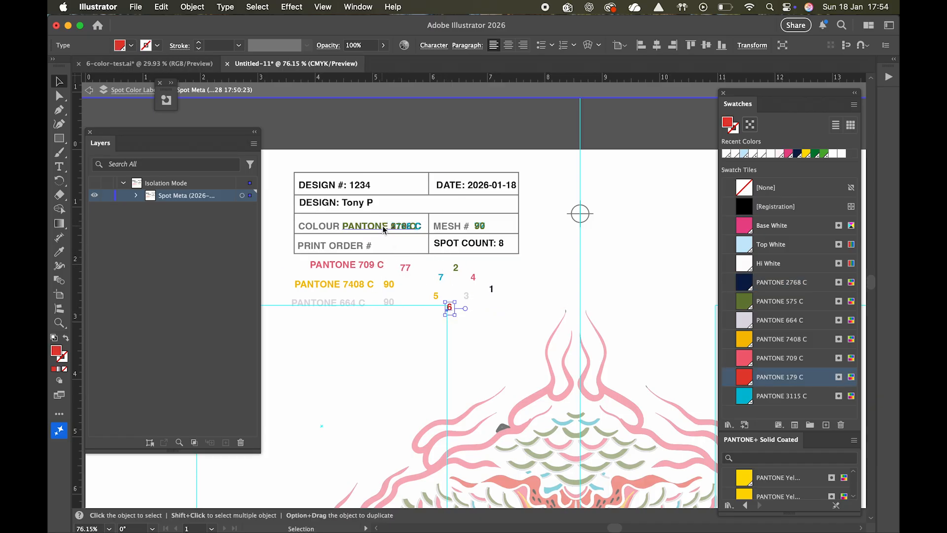
Step: Move the PANTONE 575 C and 3115 C names and their mesh values out of the information table
{"action": "left_click_drag", "start_coordinate": [384, 230], "coordinate": [359, 356]}
{"action": "left_click_drag", "start_coordinate": [396, 229], "coordinate": [384, 356]}
{"action": "left_click_drag", "start_coordinate": [480, 226], "coordinate": [534, 238]}
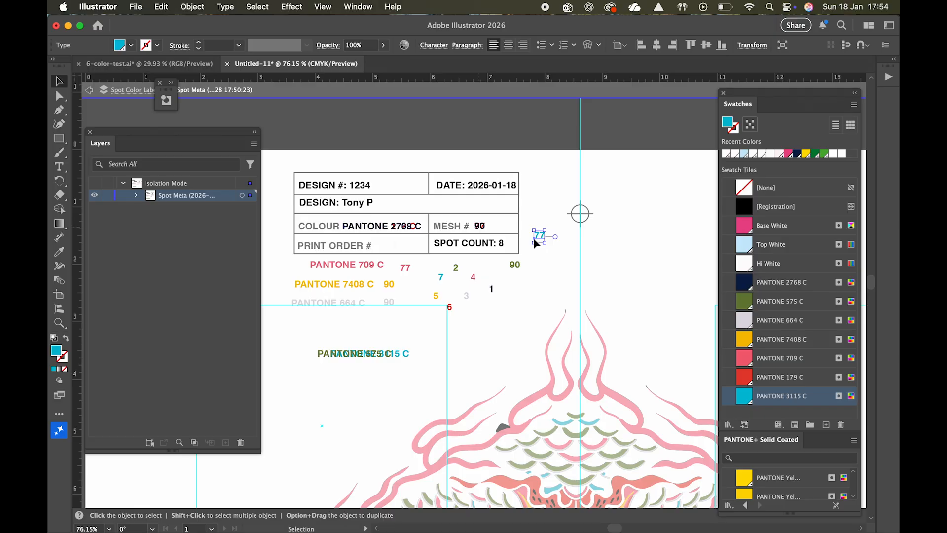
Step: Undo all the label moves while keeping the script's metadata in the table, exit isolation mode and fit the artboard in view
{"action": "key", "text": "super+z"}
{"action": "key", "text": "super+z"}
{"action": "key", "text": "super+z"}
{"action": "key", "text": "super+z"}
{"action": "key", "text": "super+z"}
{"action": "key", "text": "super+z"}
{"action": "key", "text": "super+z"}
{"action": "key", "text": "super+z"}
{"action": "key", "text": "super+z"}
{"action": "key", "text": "super+z"}
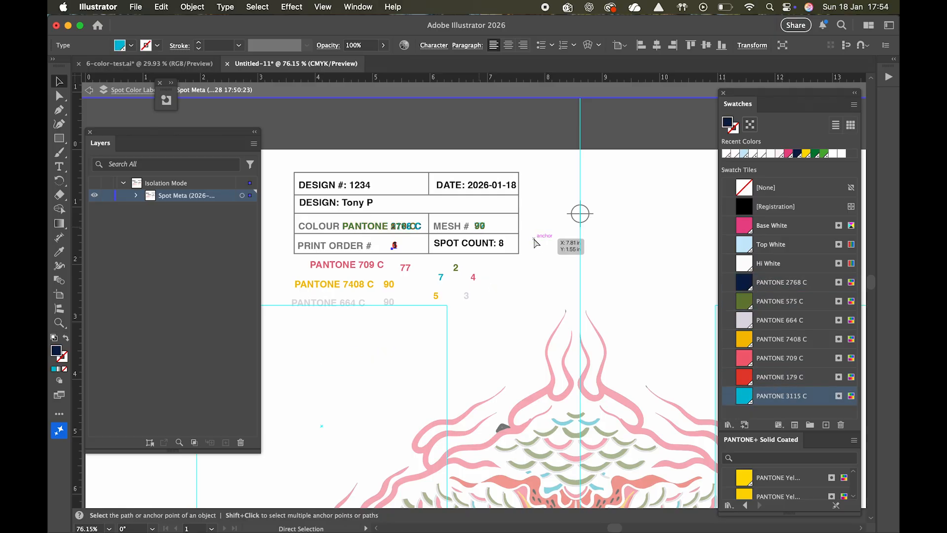
{"action": "key", "text": "super+z"}
{"action": "key", "text": "super+z"}
{"action": "key", "text": "super+z"}
{"action": "key", "text": "super+z"}
{"action": "key", "text": "super+z"}
{"action": "key", "text": "super+z"}
{"action": "key", "text": "super+z"}
{"action": "key", "text": "super+z"}
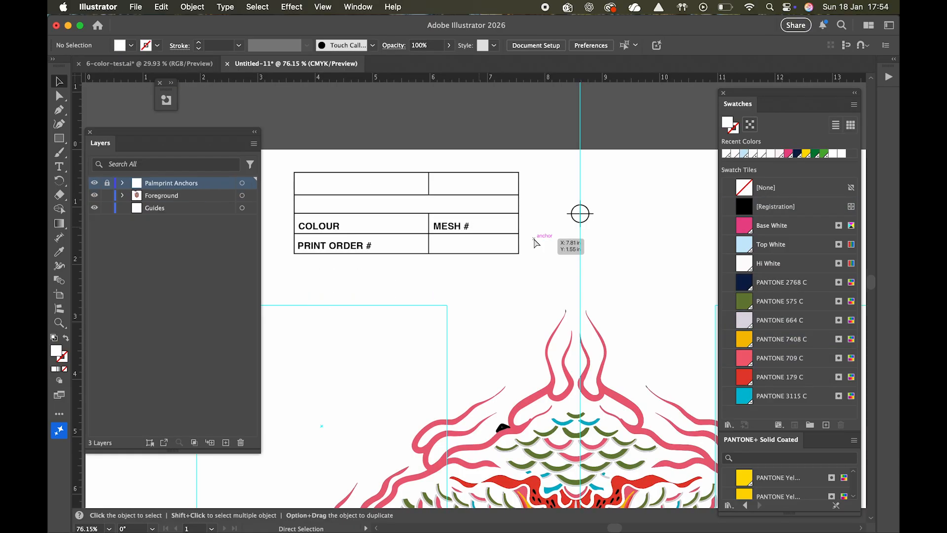
{"action": "key", "text": "super+shift+z"}
{"action": "key", "text": "super+shift+z"}
{"action": "key", "text": "super+shift+z"}
{"action": "key", "text": "super+shift+z"}
{"action": "key", "text": "super+shift+z"}
{"action": "key", "text": "super+shift+z"}
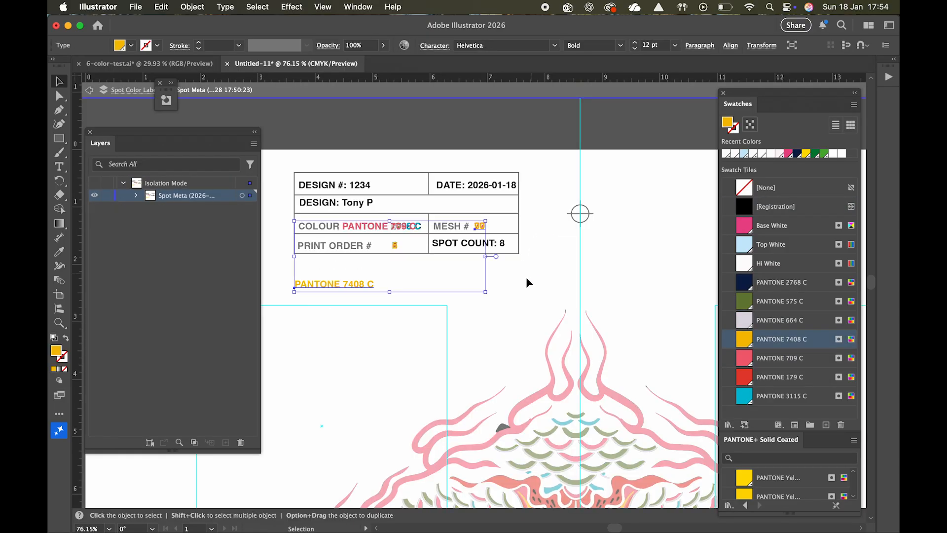
{"action": "key", "text": "super+shift+z"}
{"action": "left_click", "coordinate": [472, 285]}
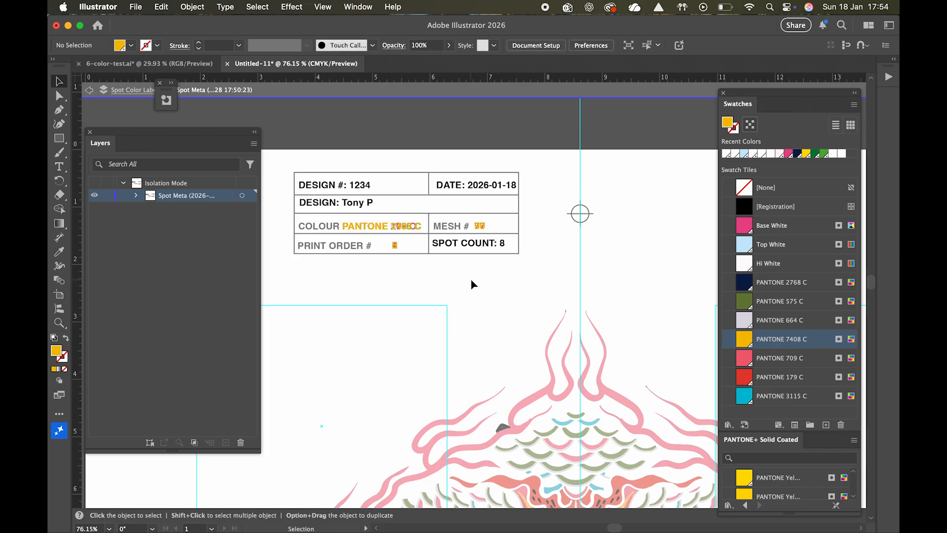
{"action": "key", "text": "super+0"}
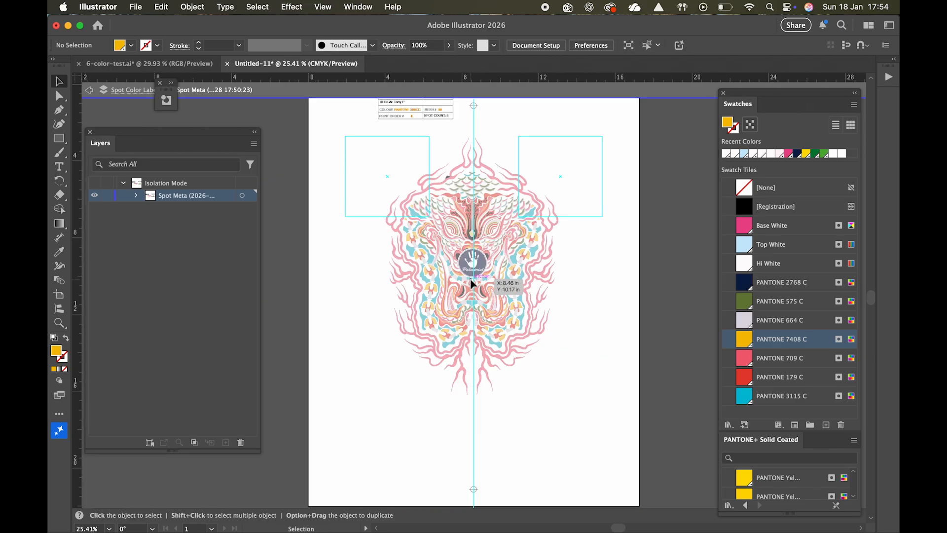
{"action": "key", "text": "Escape"}
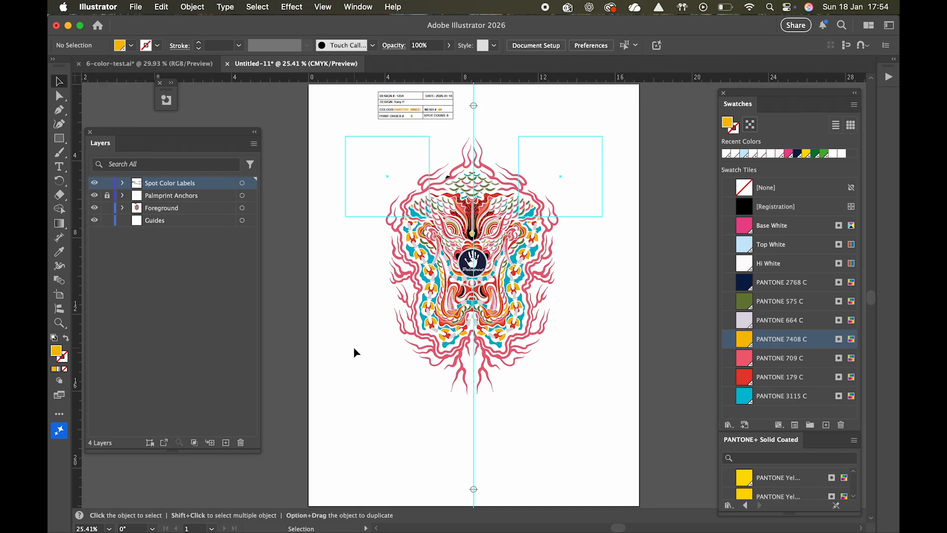